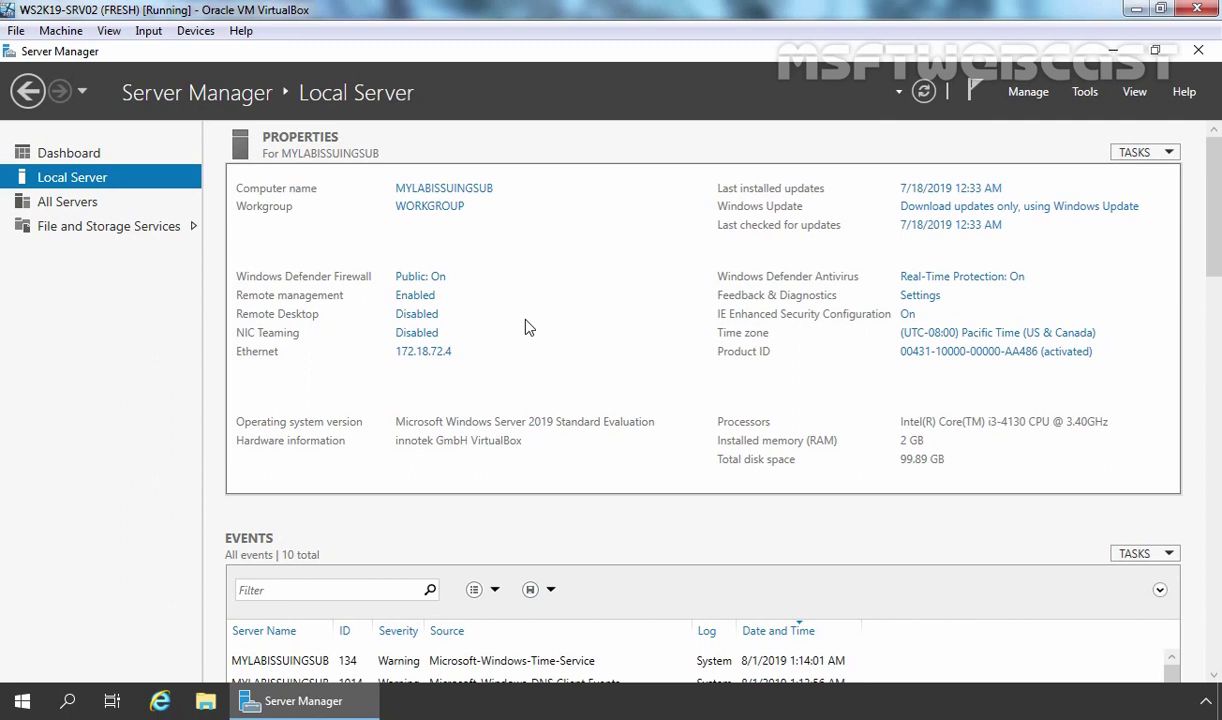
Step: Review the Ethernet adapter's IPv4 address, subnet mask, gateway and DNS server settings, then close the network connections
{"action": "left_click", "coordinate": [438, 353]}
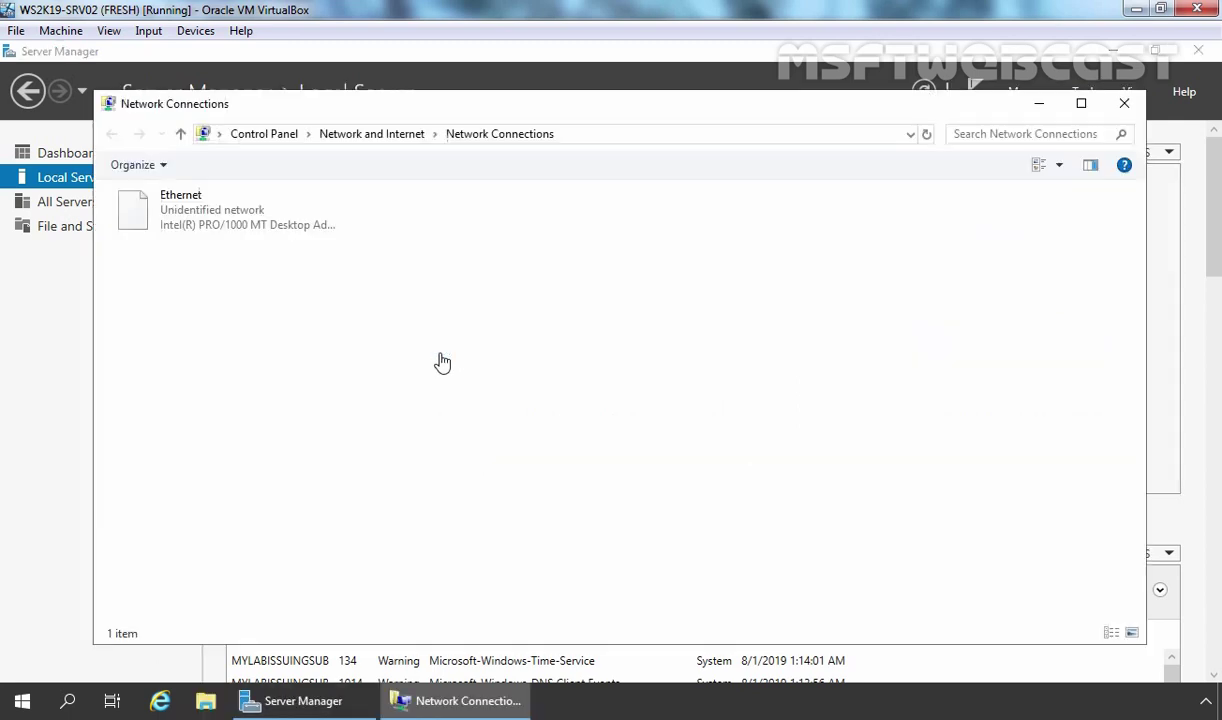
{"action": "left_click", "coordinate": [203, 209]}
{"action": "right_click", "coordinate": [201, 208]}
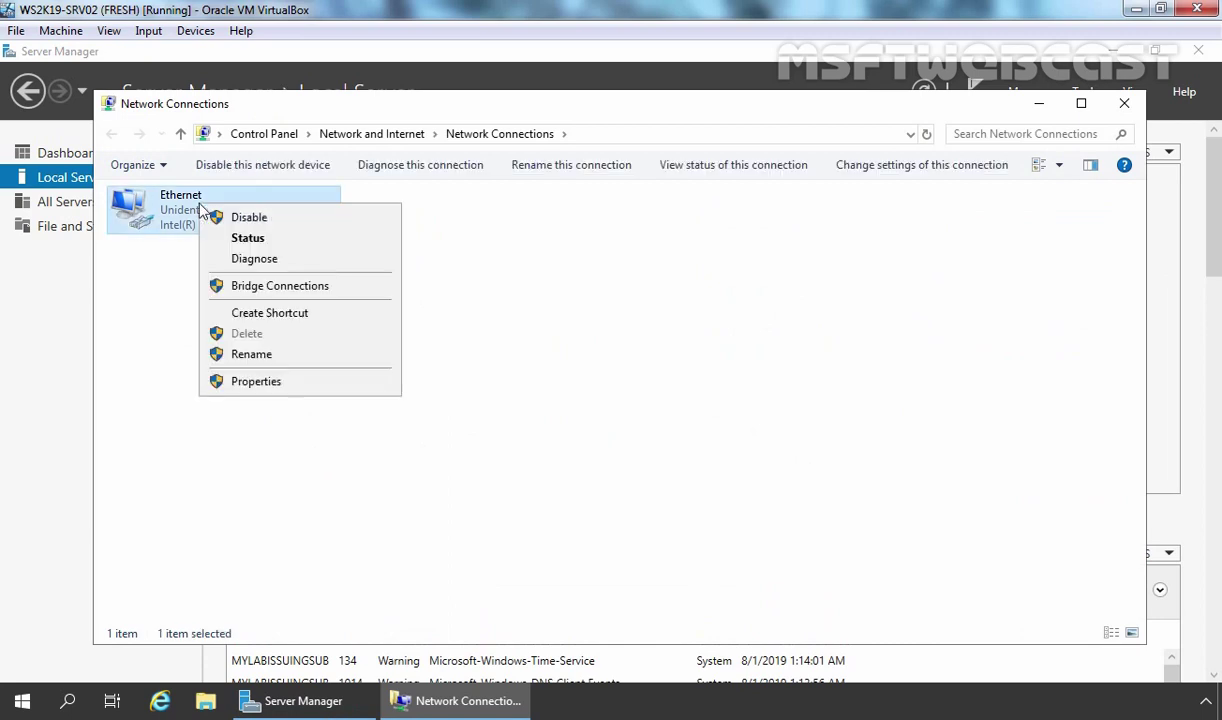
{"action": "left_click", "coordinate": [261, 383]}
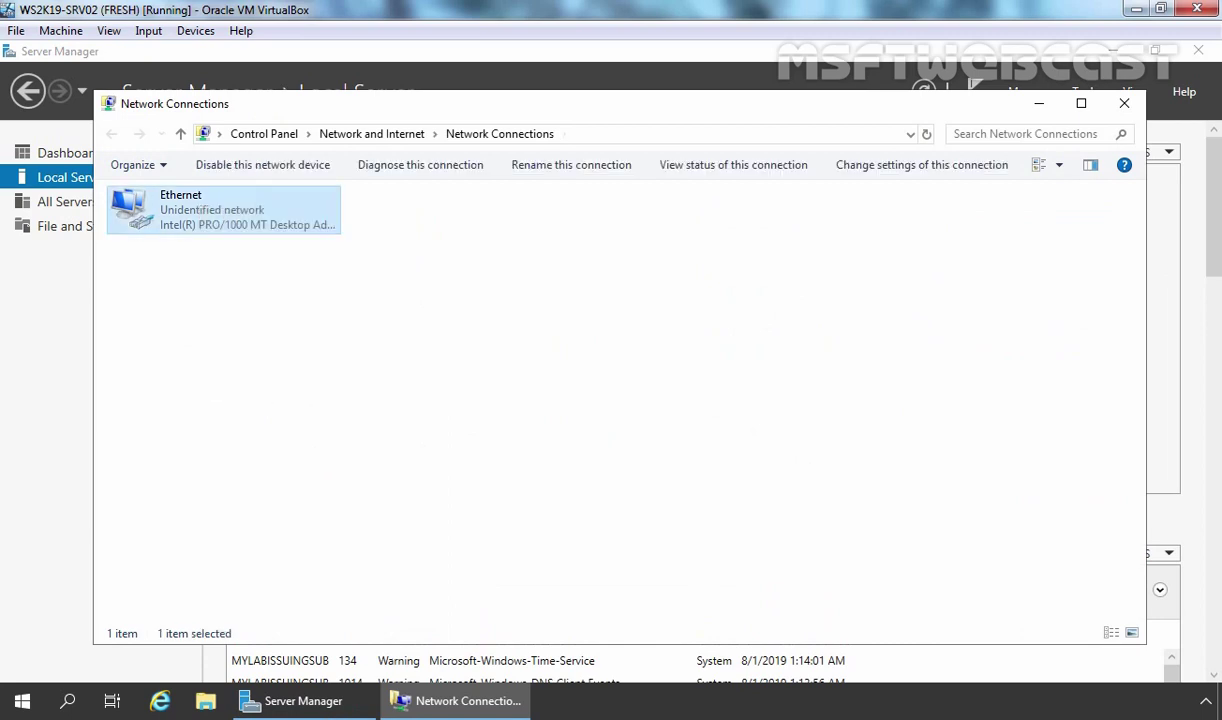
{"action": "left_click", "coordinate": [262, 382]}
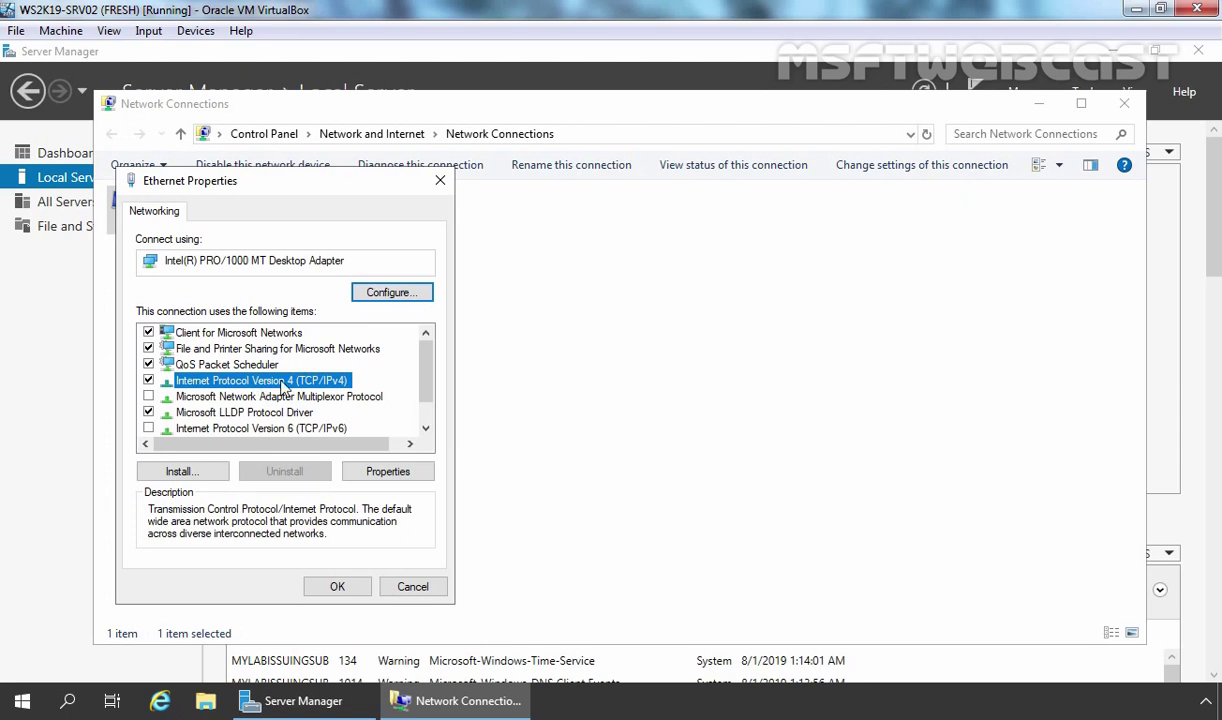
{"action": "left_click", "coordinate": [388, 472]}
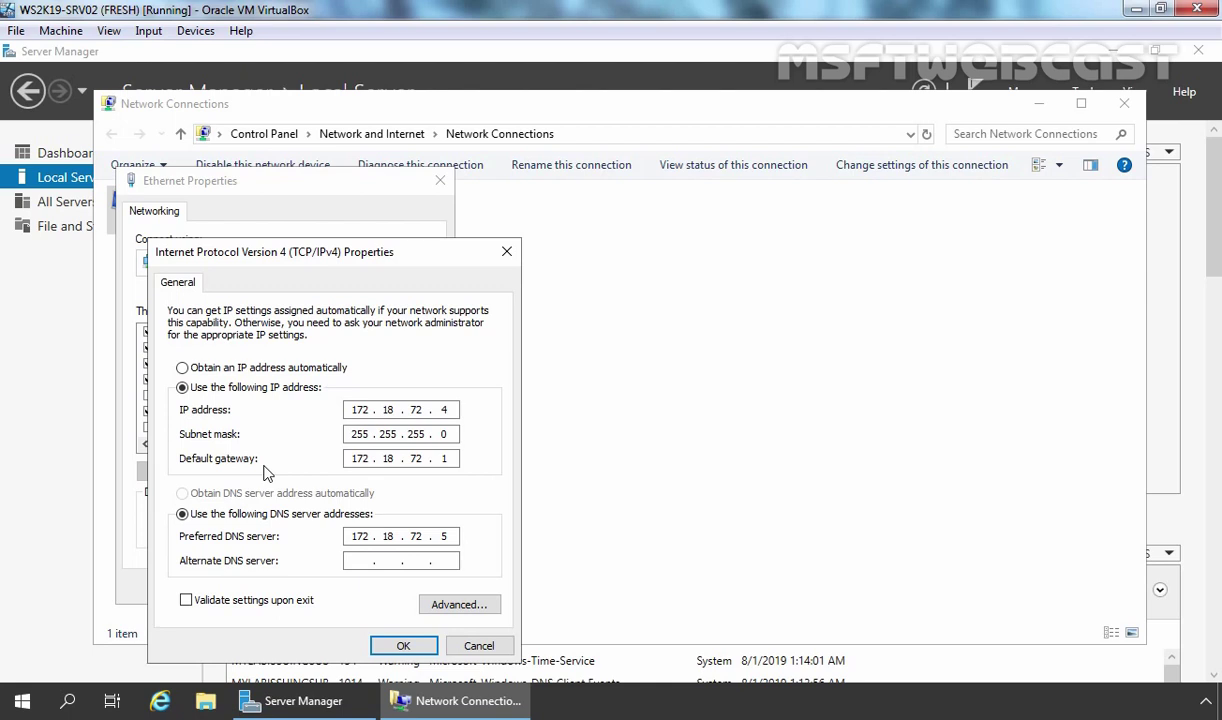
{"action": "left_click", "coordinate": [401, 645]}
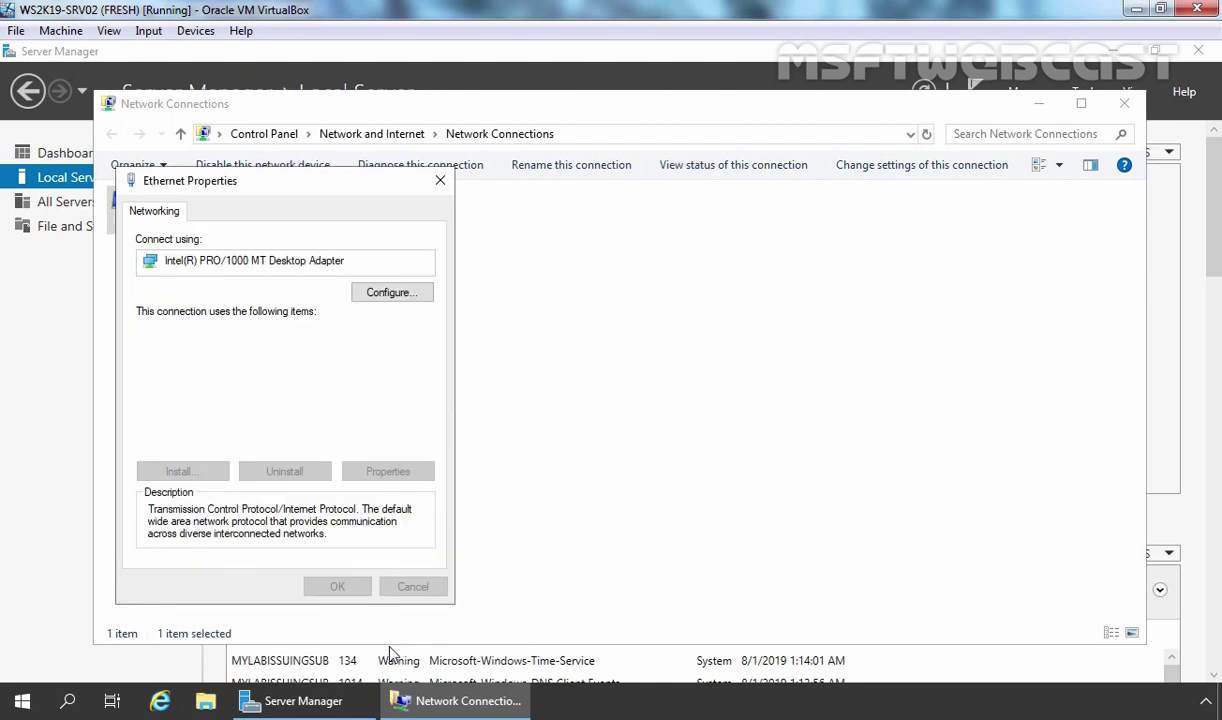
{"action": "left_click", "coordinate": [337, 586]}
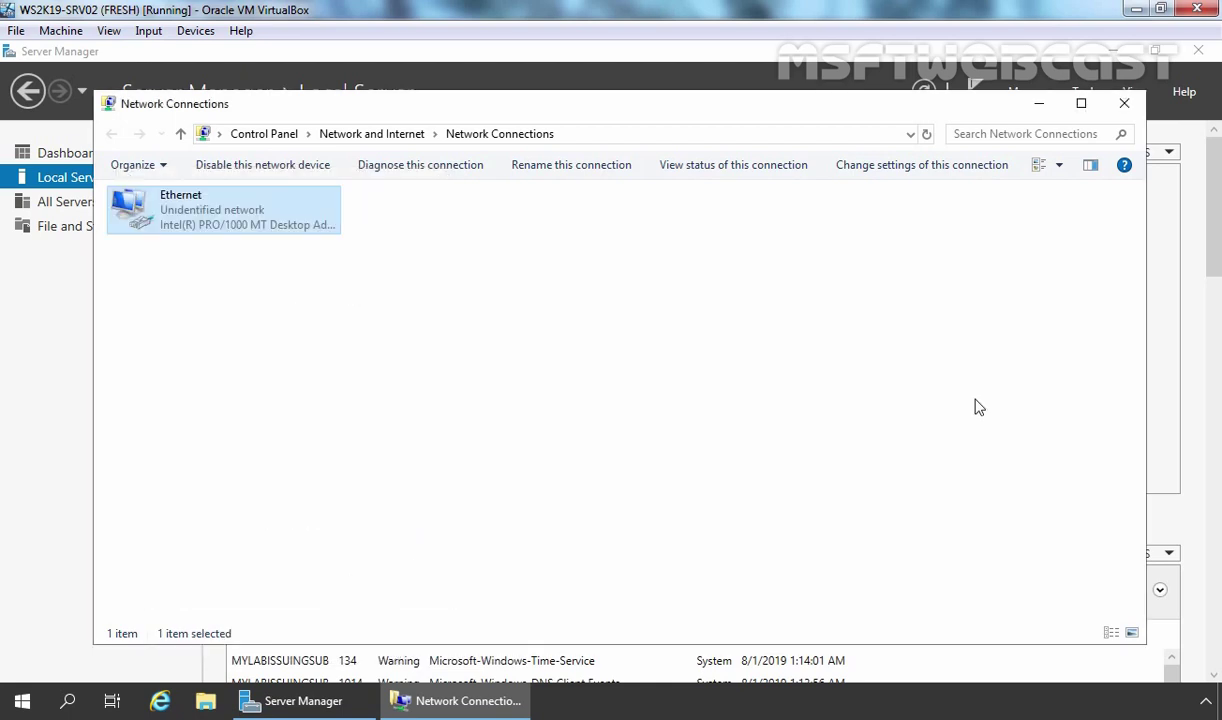
{"action": "left_click", "coordinate": [1124, 103]}
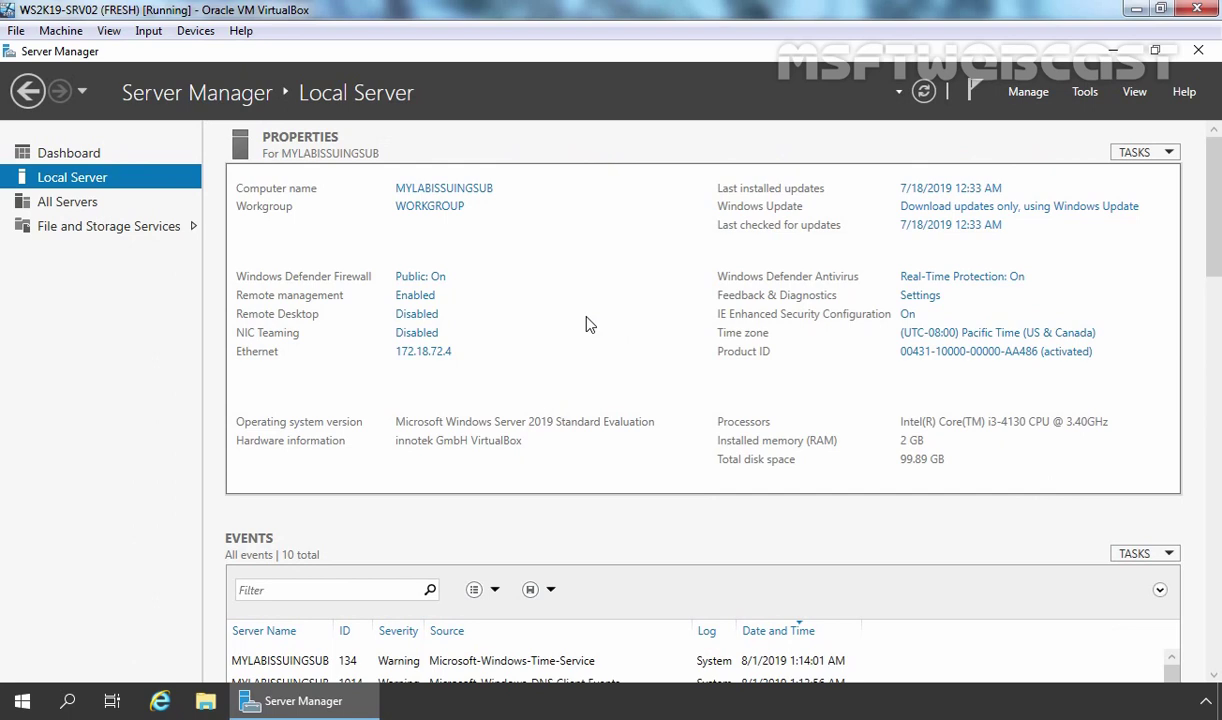
Step: Join the computer to the mylab.local domain, authorizing with the domain administrator's account name and password
{"action": "left_click", "coordinate": [418, 210]}
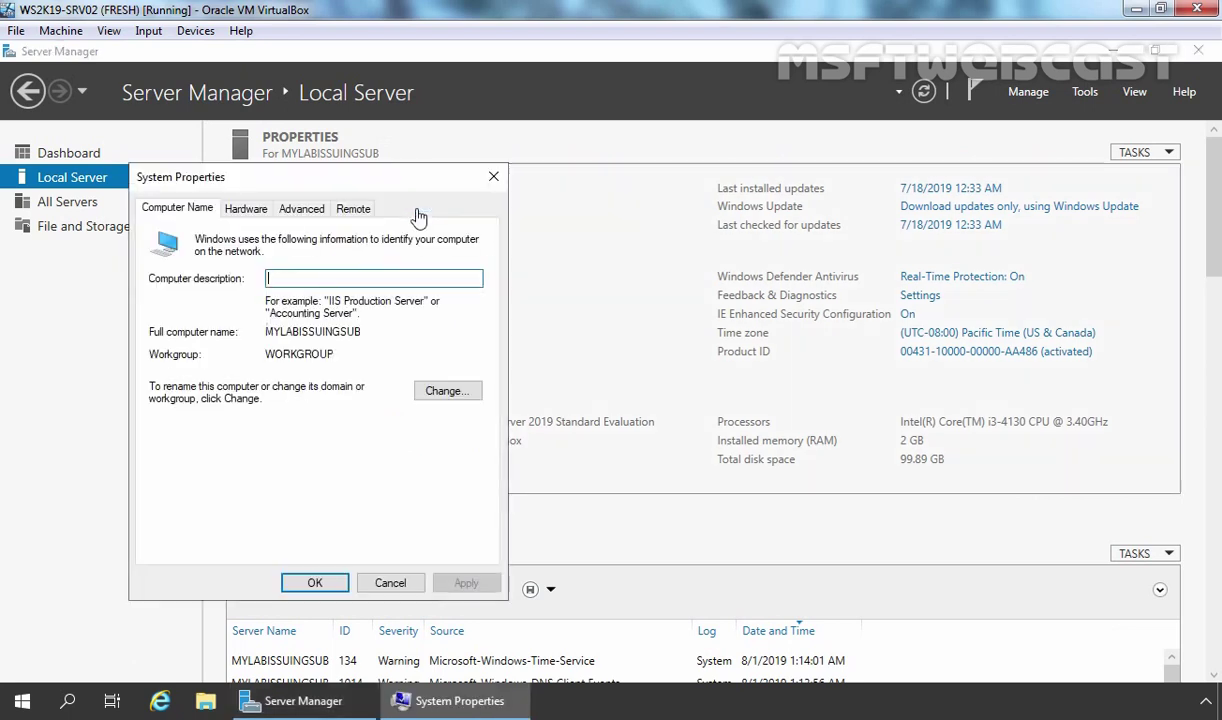
{"action": "left_click", "coordinate": [442, 391]}
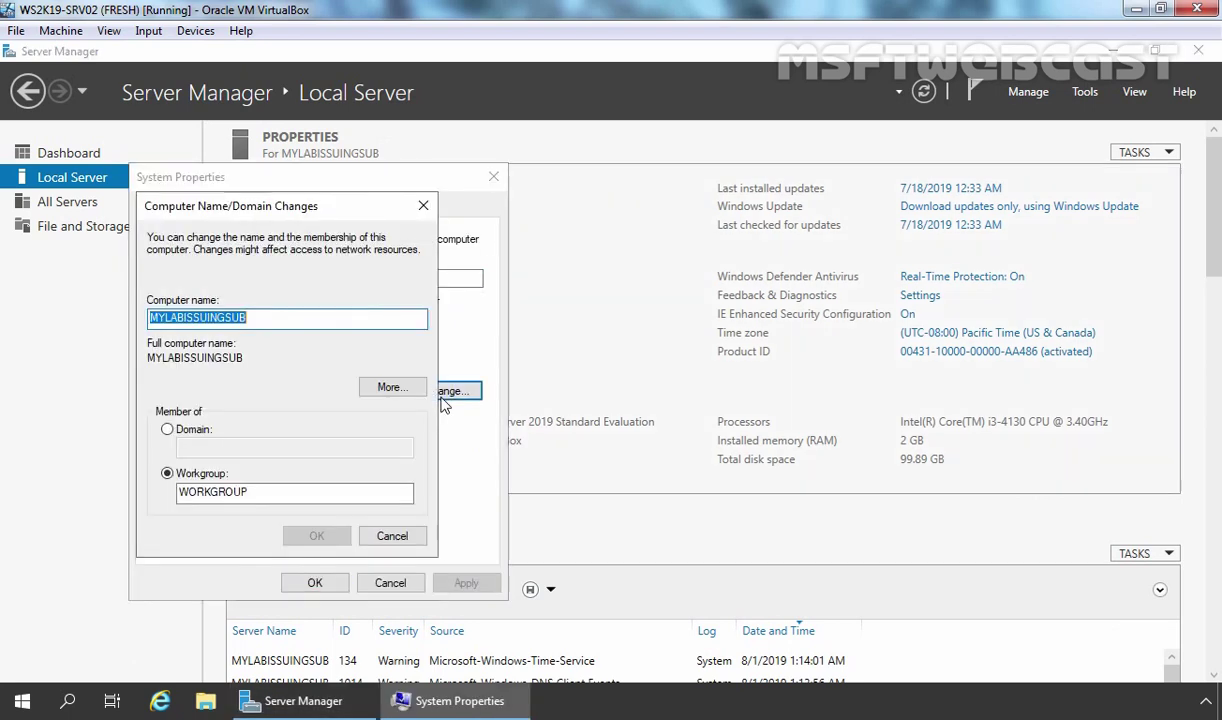
{"action": "left_click", "coordinate": [176, 430]}
{"action": "left_click", "coordinate": [212, 446]}
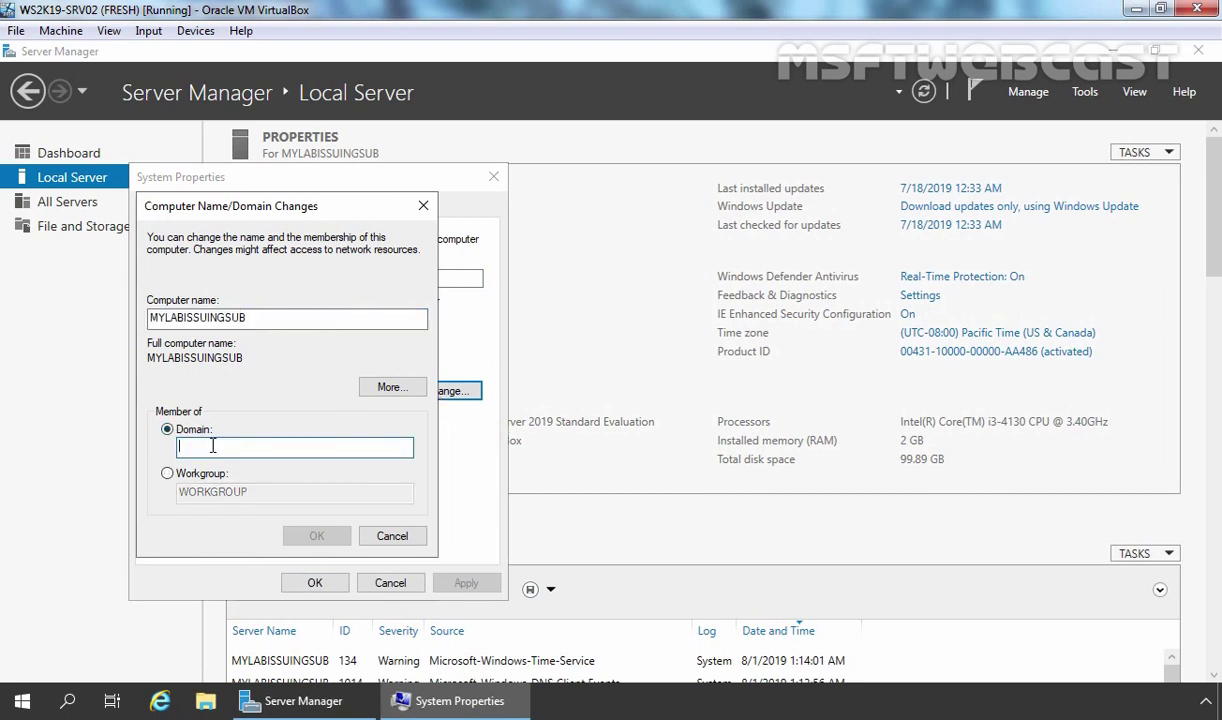
{"action": "type", "text": "mylab.local"}
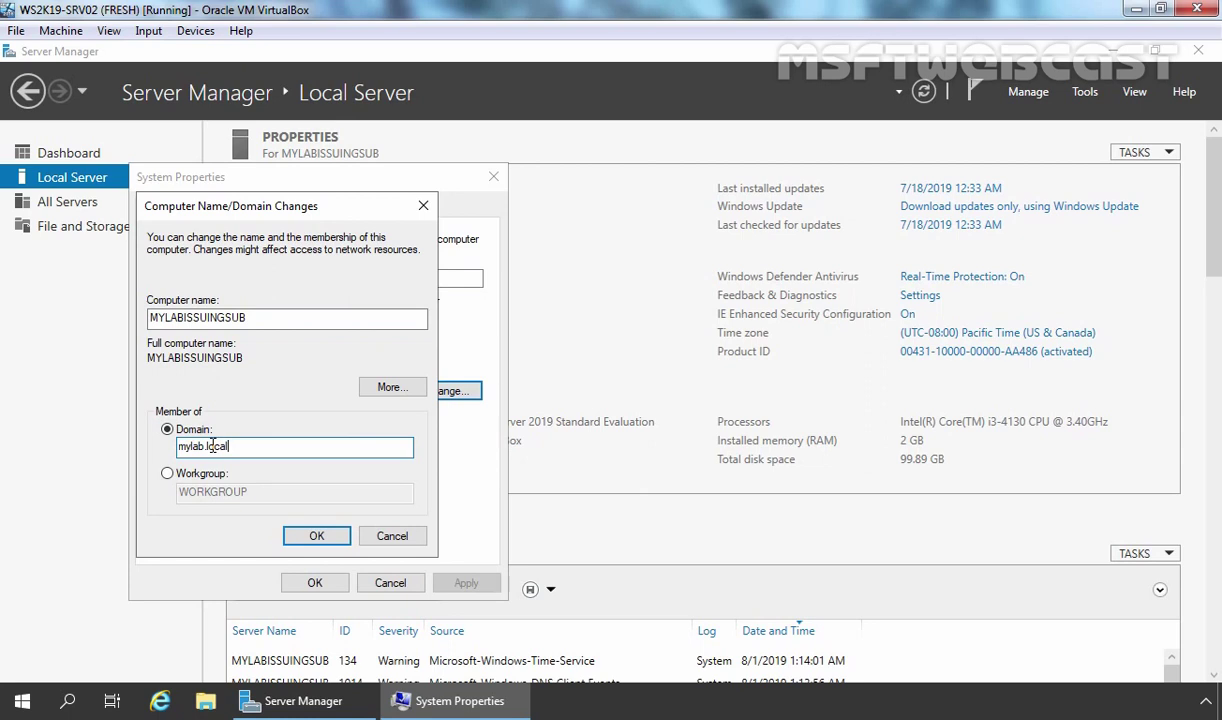
{"action": "left_click", "coordinate": [316, 538]}
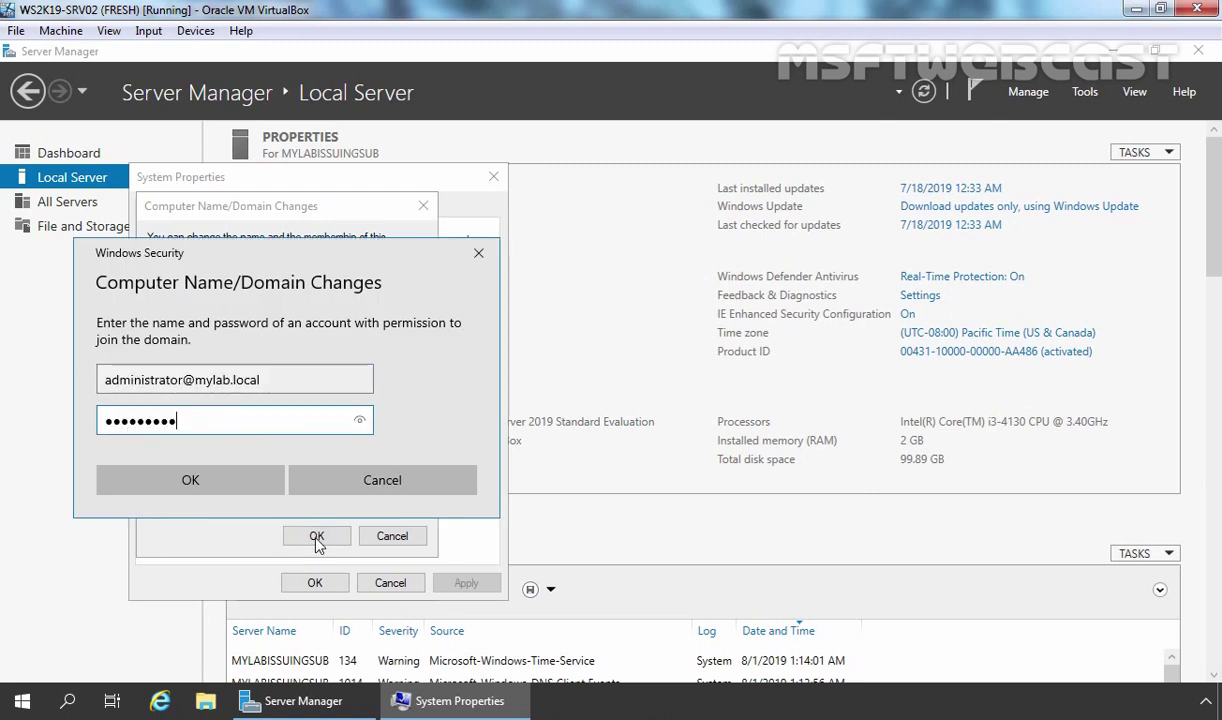
{"action": "left_click", "coordinate": [211, 482]}
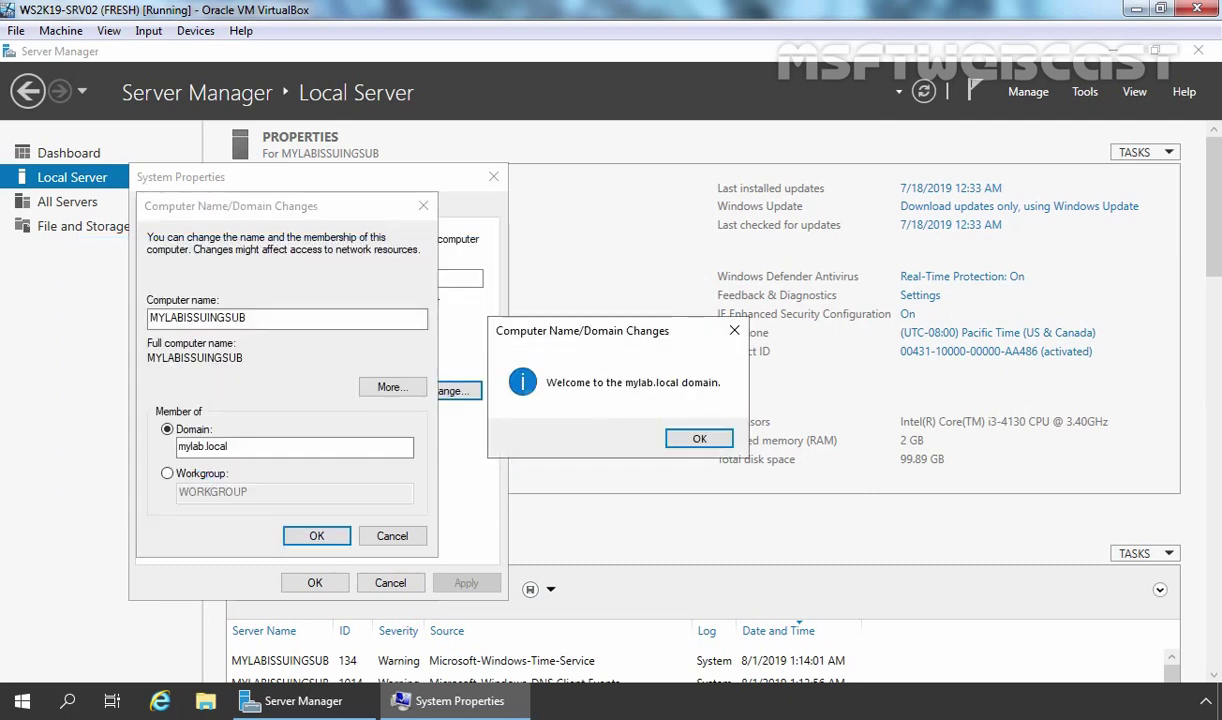
{"action": "left_click", "coordinate": [700, 439]}
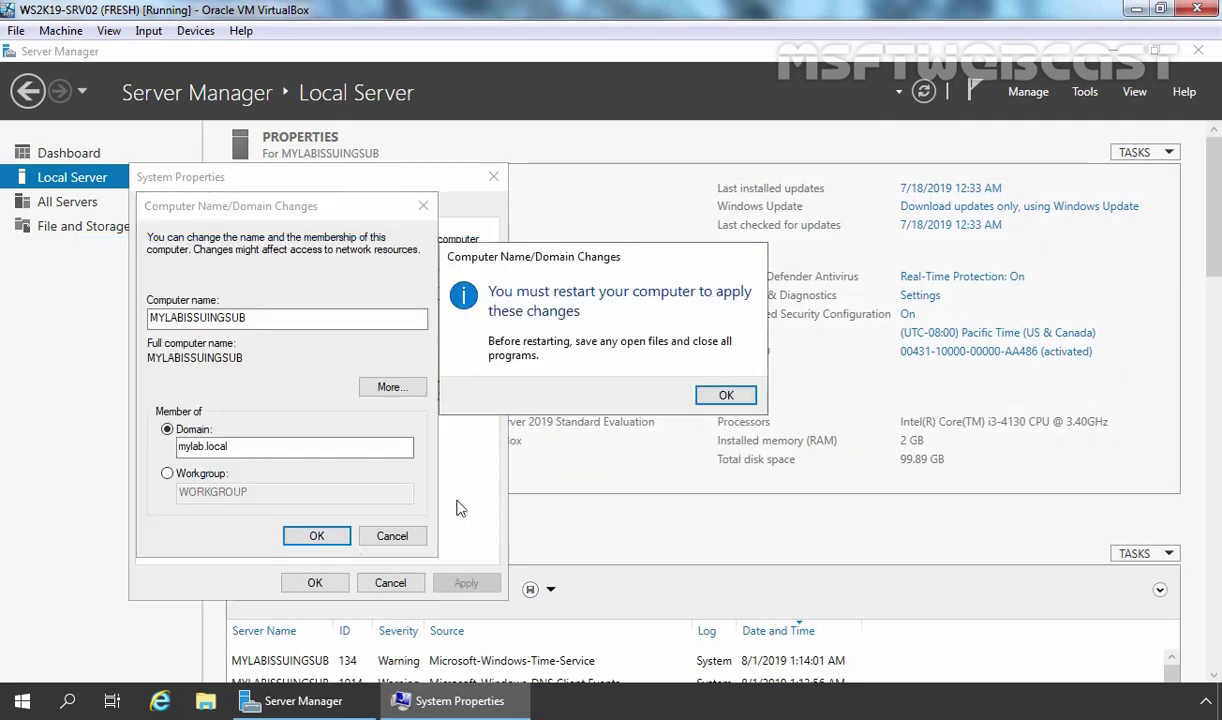
Step: Close the system properties and Server Manager, and restart the server immediately to apply the domain change
{"action": "left_click", "coordinate": [697, 382]}
{"action": "left_click", "coordinate": [314, 582]}
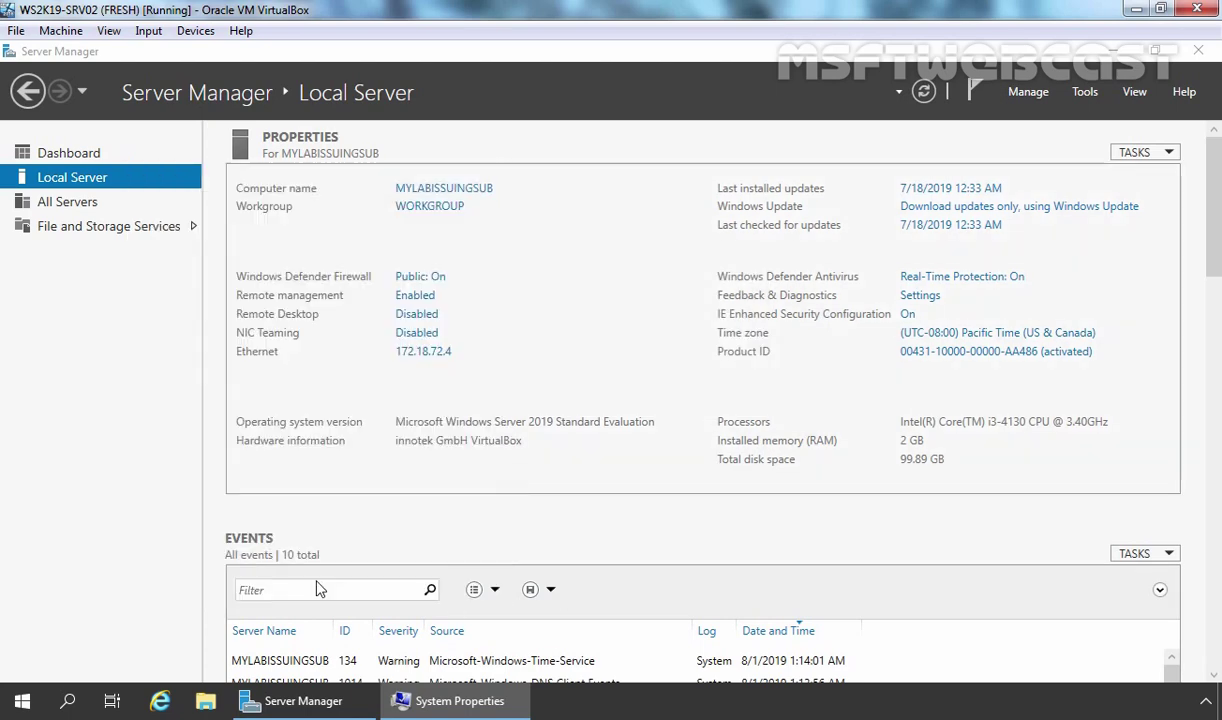
{"action": "left_click", "coordinate": [1200, 52]}
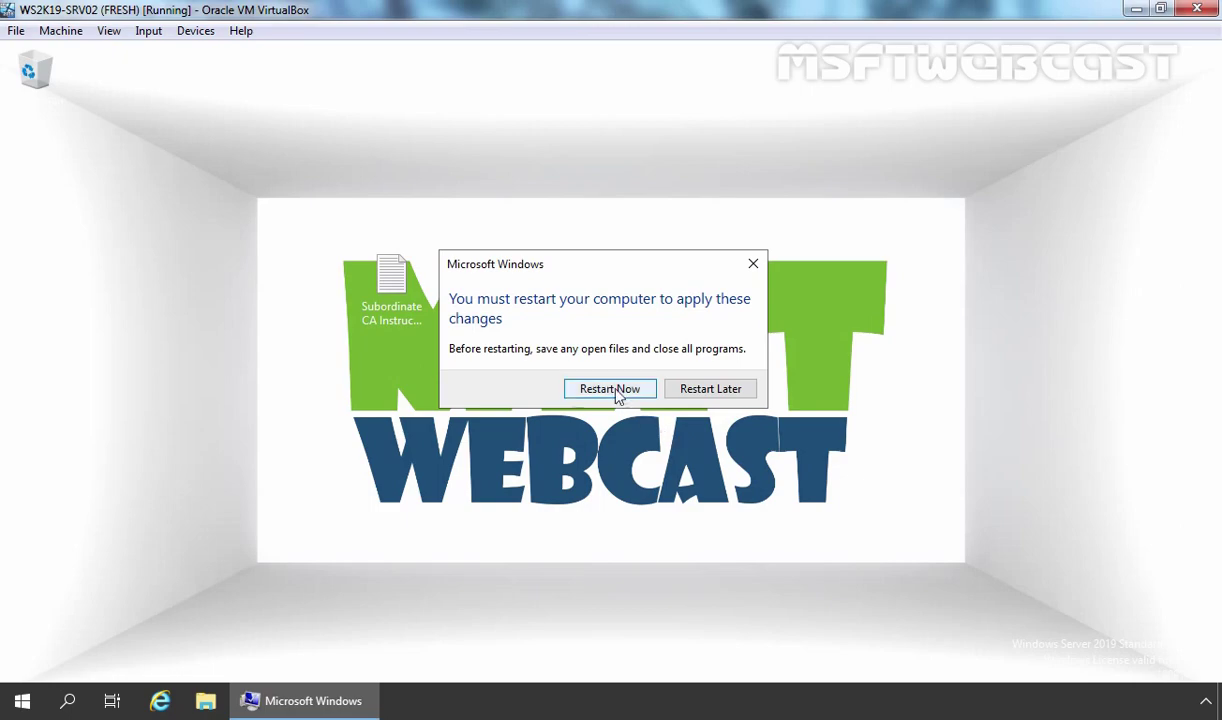
{"action": "left_click", "coordinate": [610, 389]}
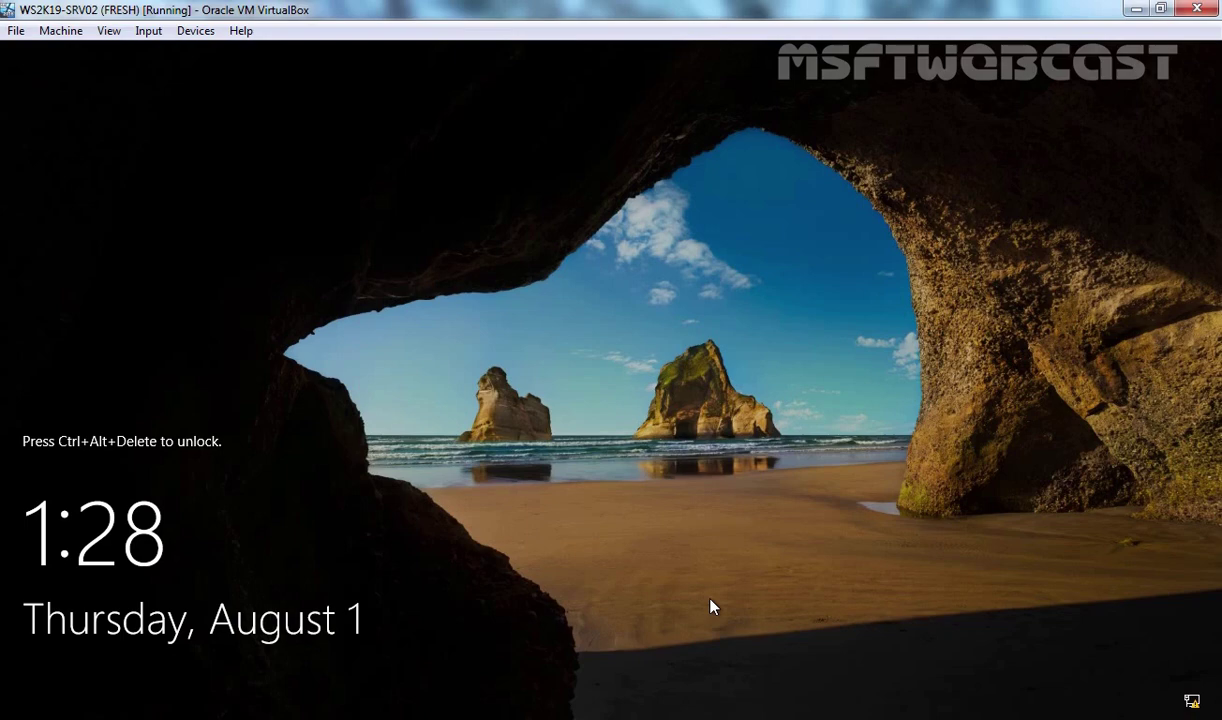
Step: Unlock the server and sign in as another user with the mylab.local domain administrator's user name and password
{"action": "key", "text": "ctrl+alt+Delete"}
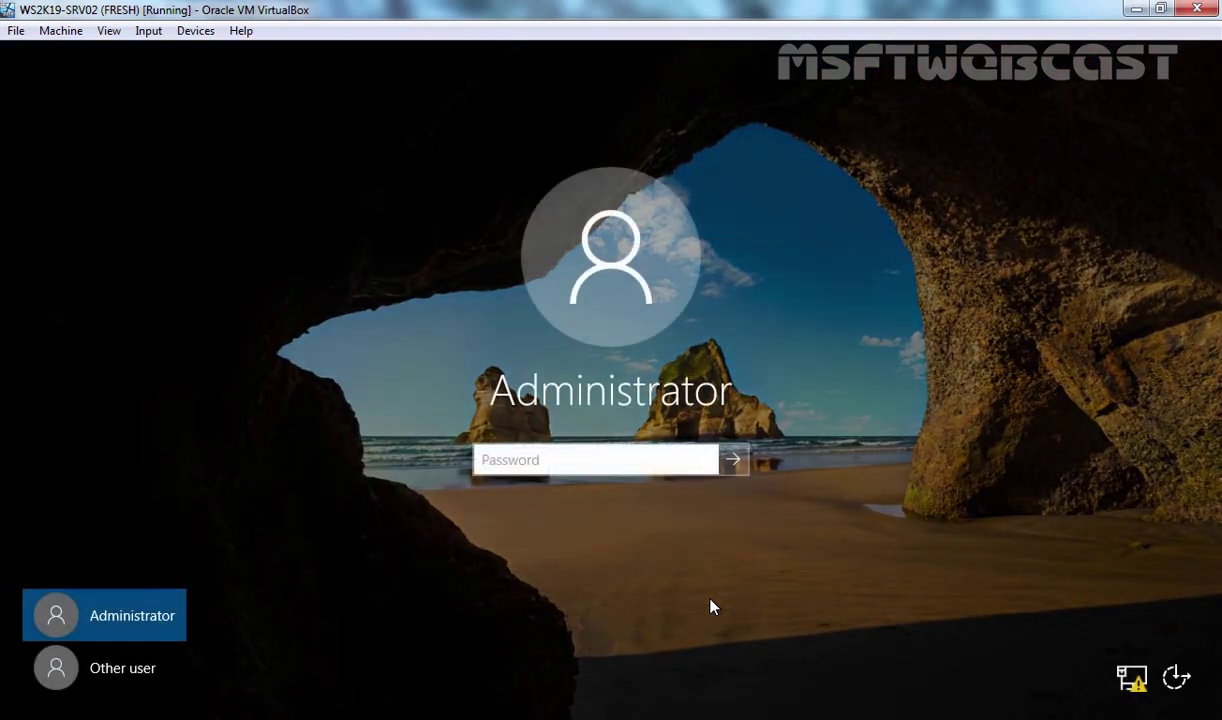
{"action": "left_click", "coordinate": [112, 662]}
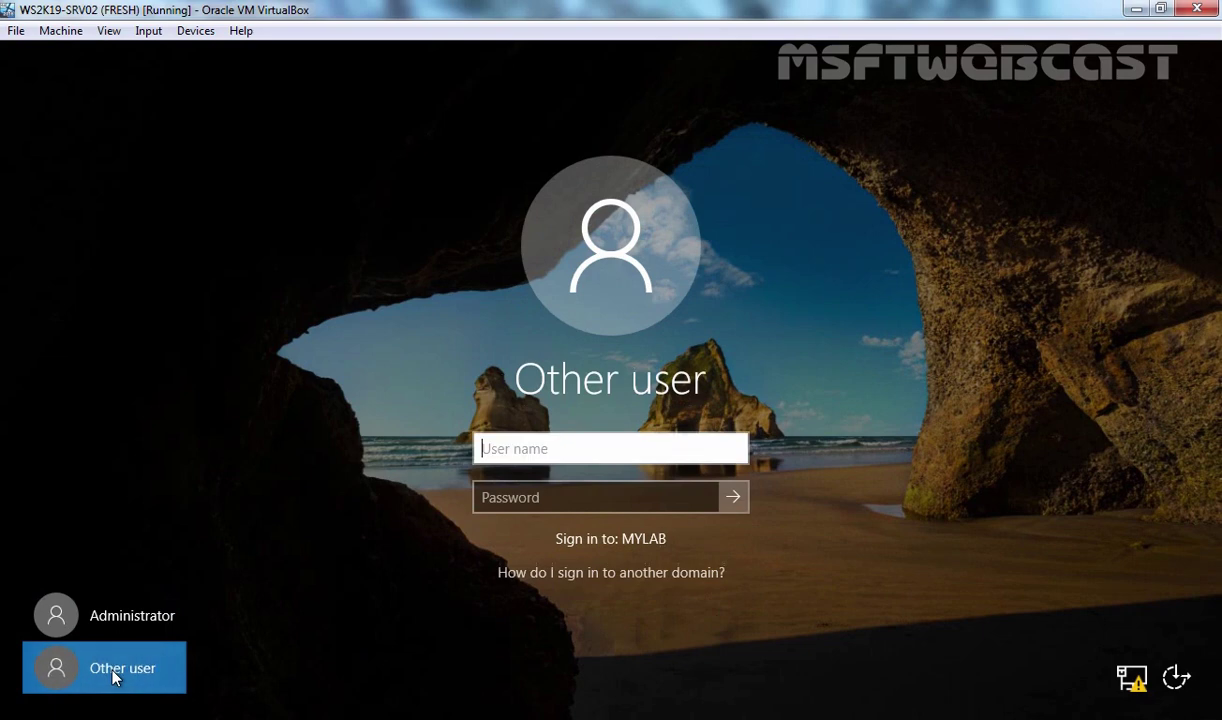
{"action": "type", "text": "admini"}
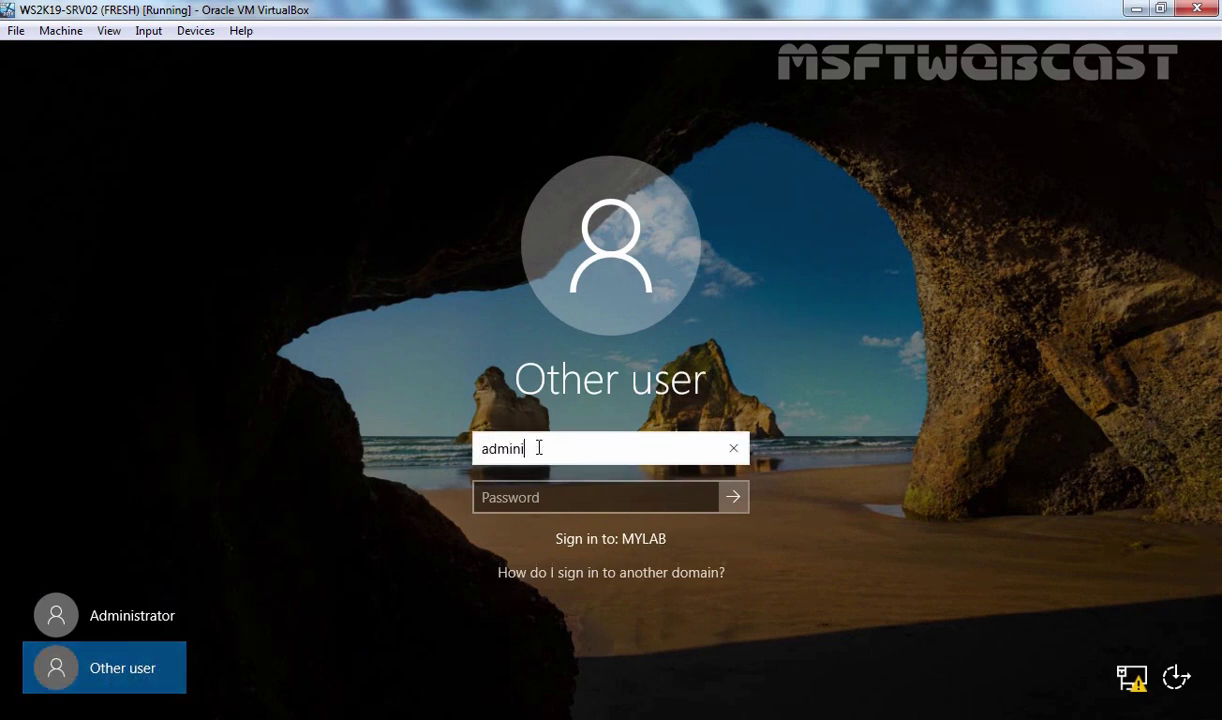
{"action": "type", "text": "strator@mylab.local"}
{"action": "key", "text": "Tab"}
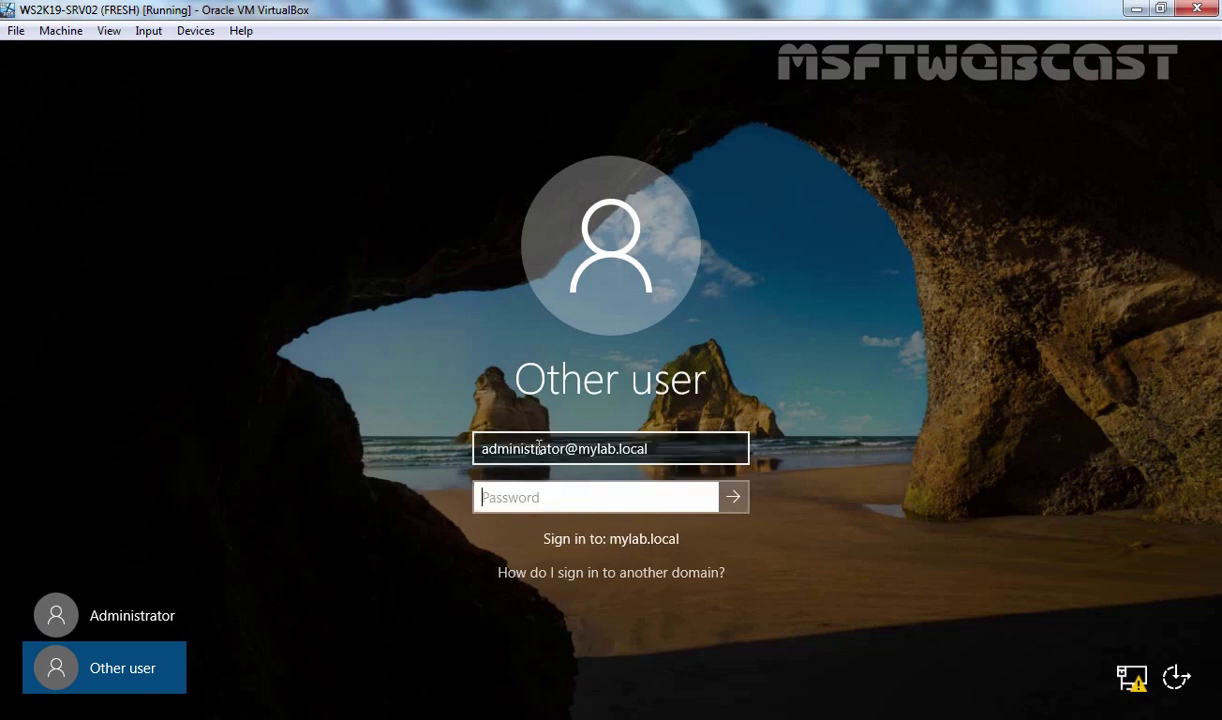
{"action": "type", "text": "••••••••••"}
{"action": "key", "text": "Return"}
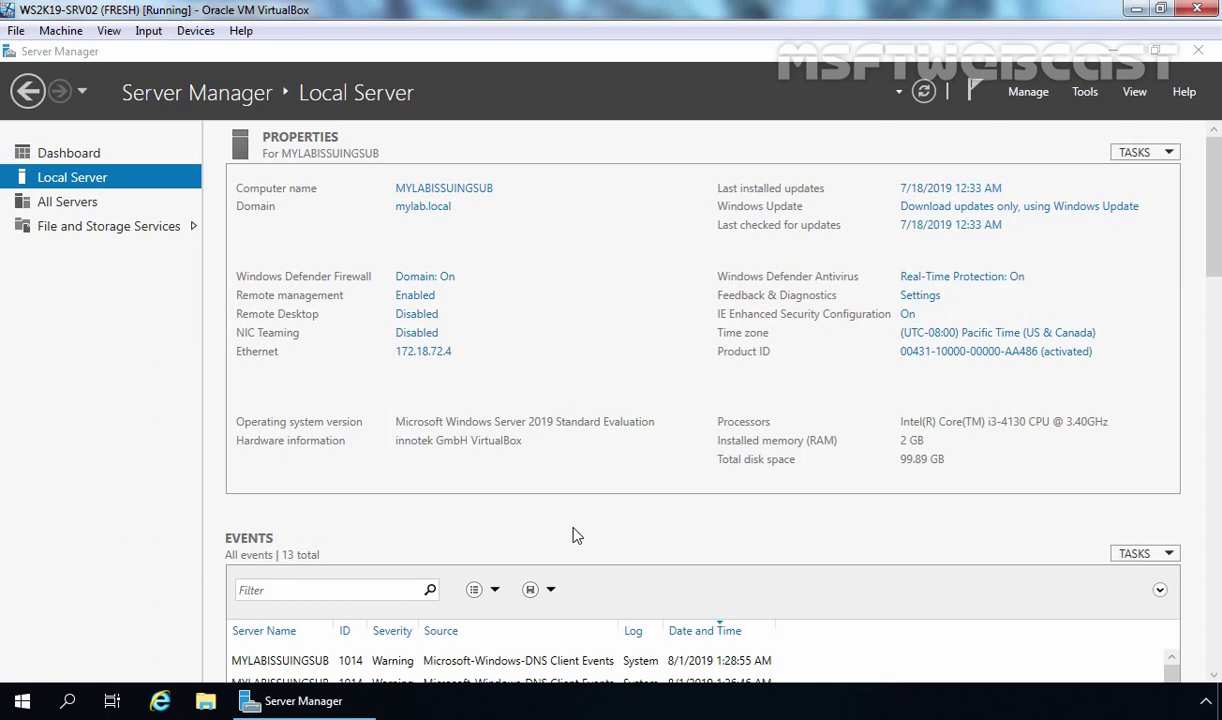
Step: Start adding roles and features with a role-based or feature-based installation on the MYLABISSUINGSUB.mylab.local server
{"action": "left_click", "coordinate": [1028, 94]}
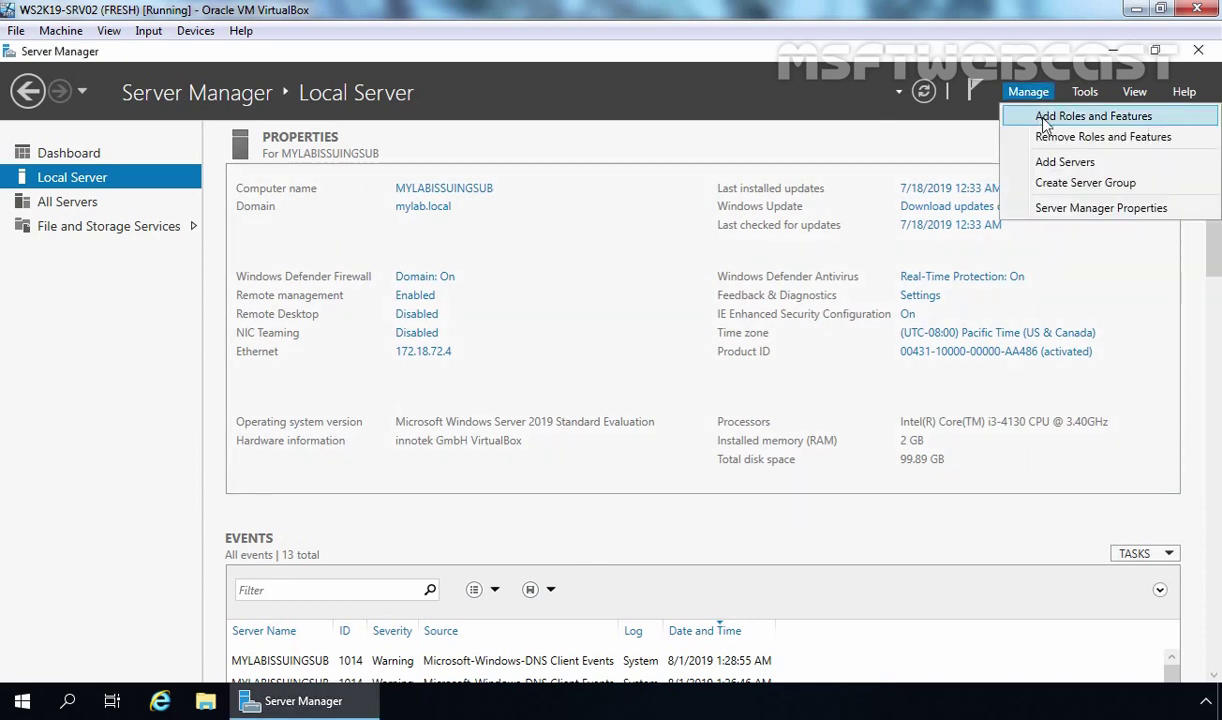
{"action": "left_click", "coordinate": [1093, 117]}
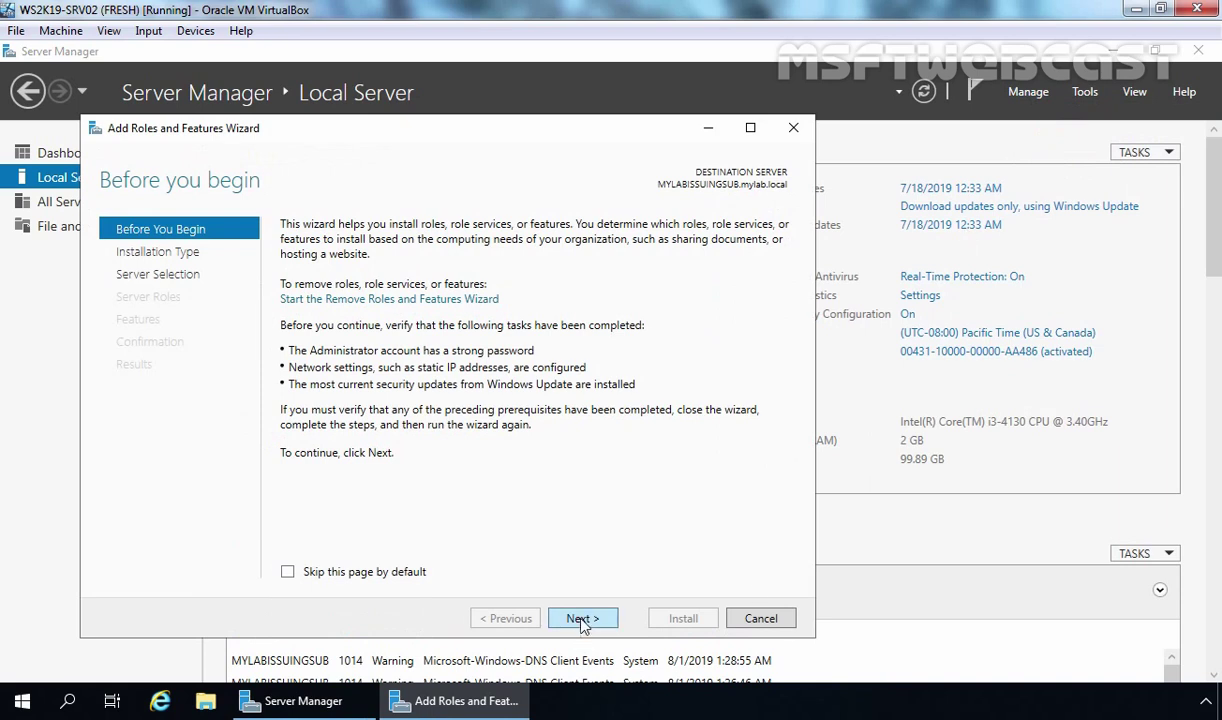
{"action": "left_click", "coordinate": [583, 622]}
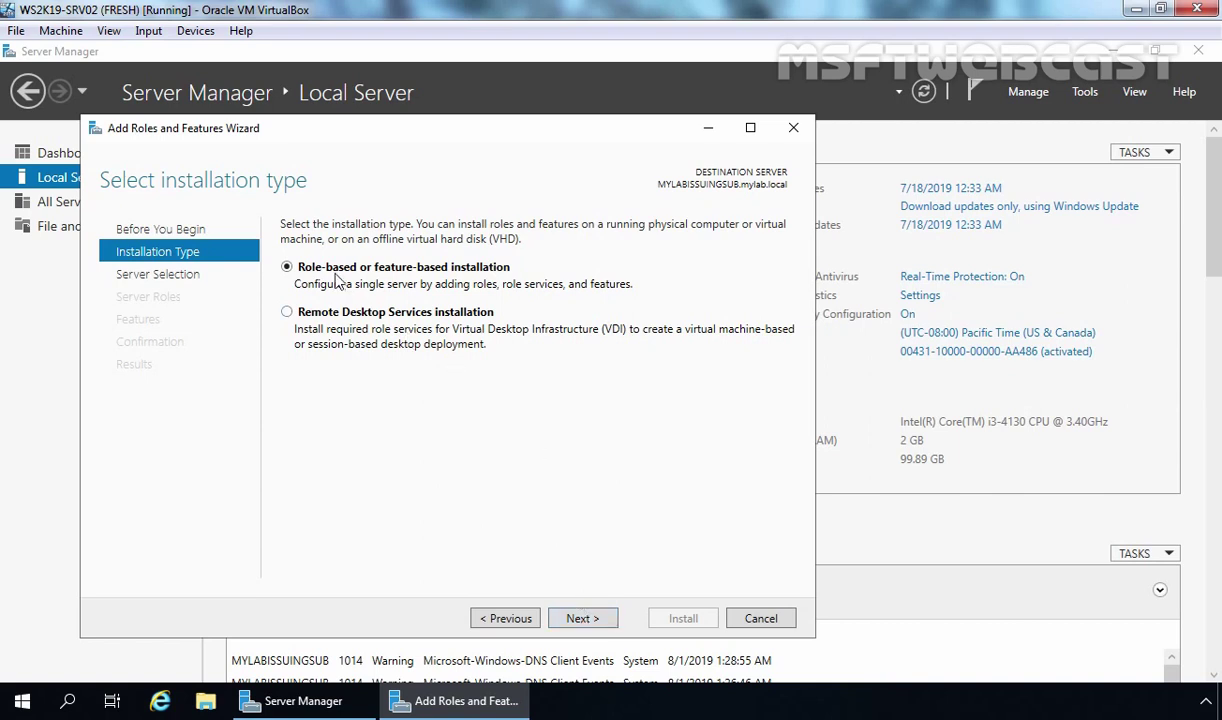
{"action": "left_click", "coordinate": [583, 619]}
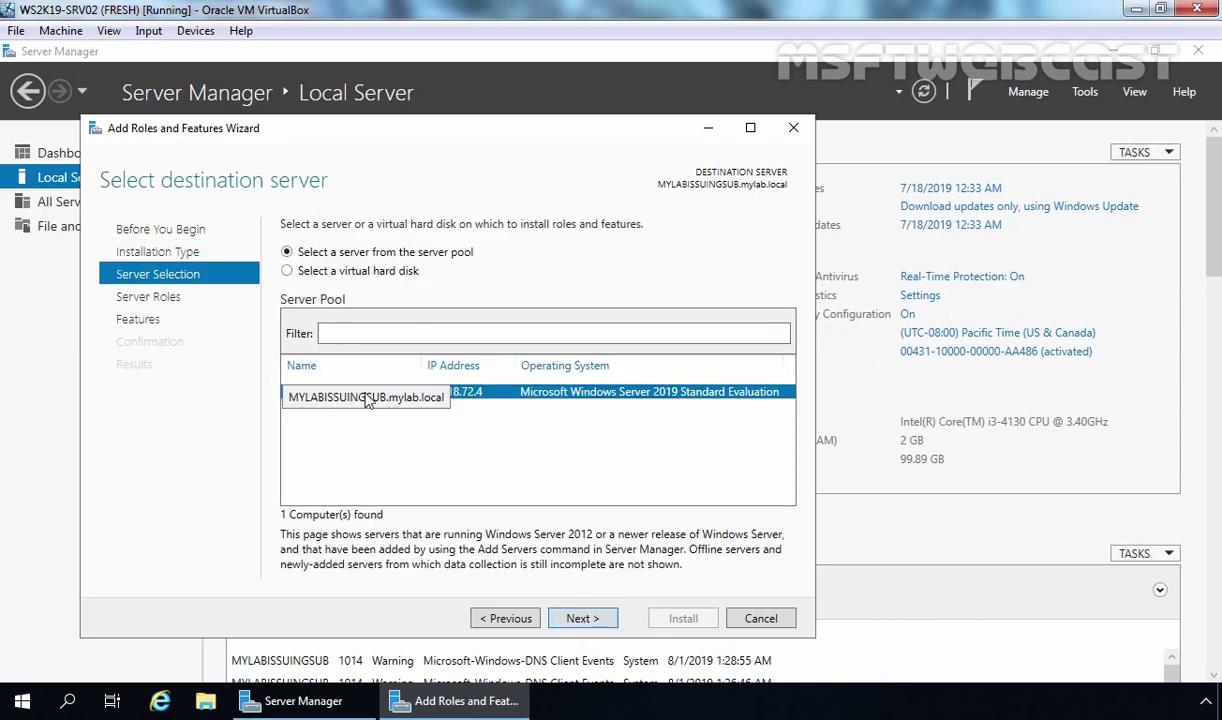
{"action": "left_click", "coordinate": [581, 621]}
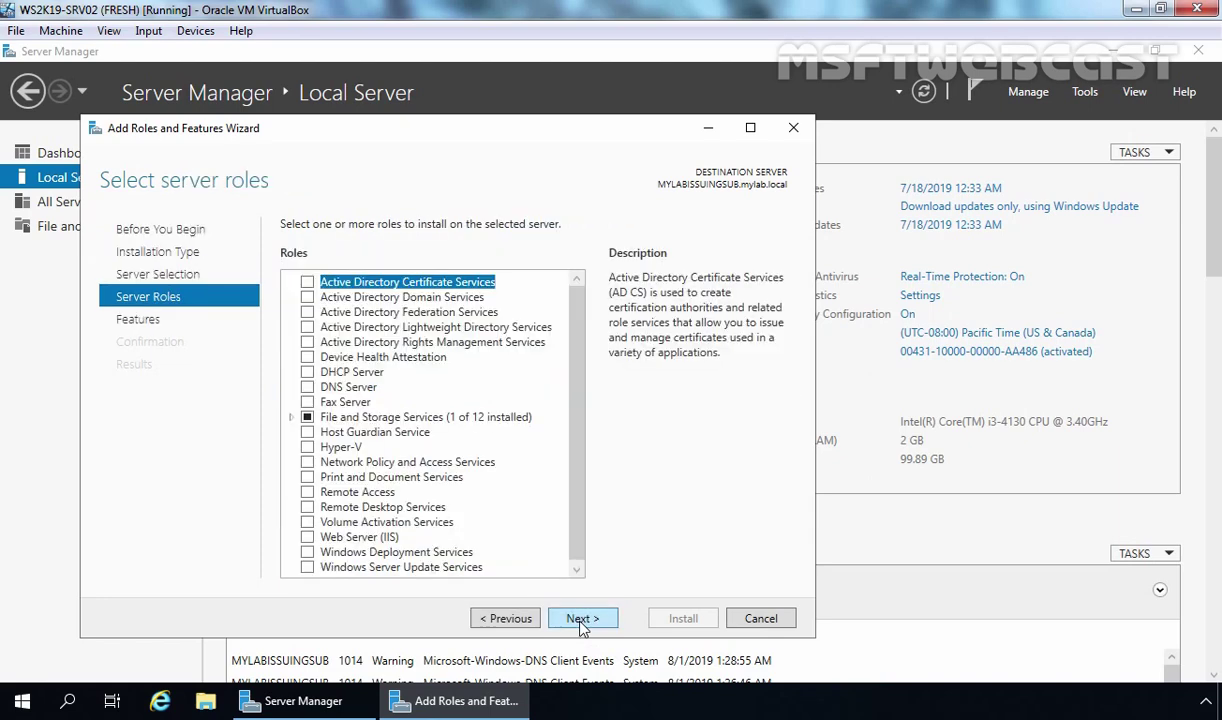
Step: Select the Web Server (IIS) server role and add its required features, including the management tools
{"action": "left_click", "coordinate": [368, 538]}
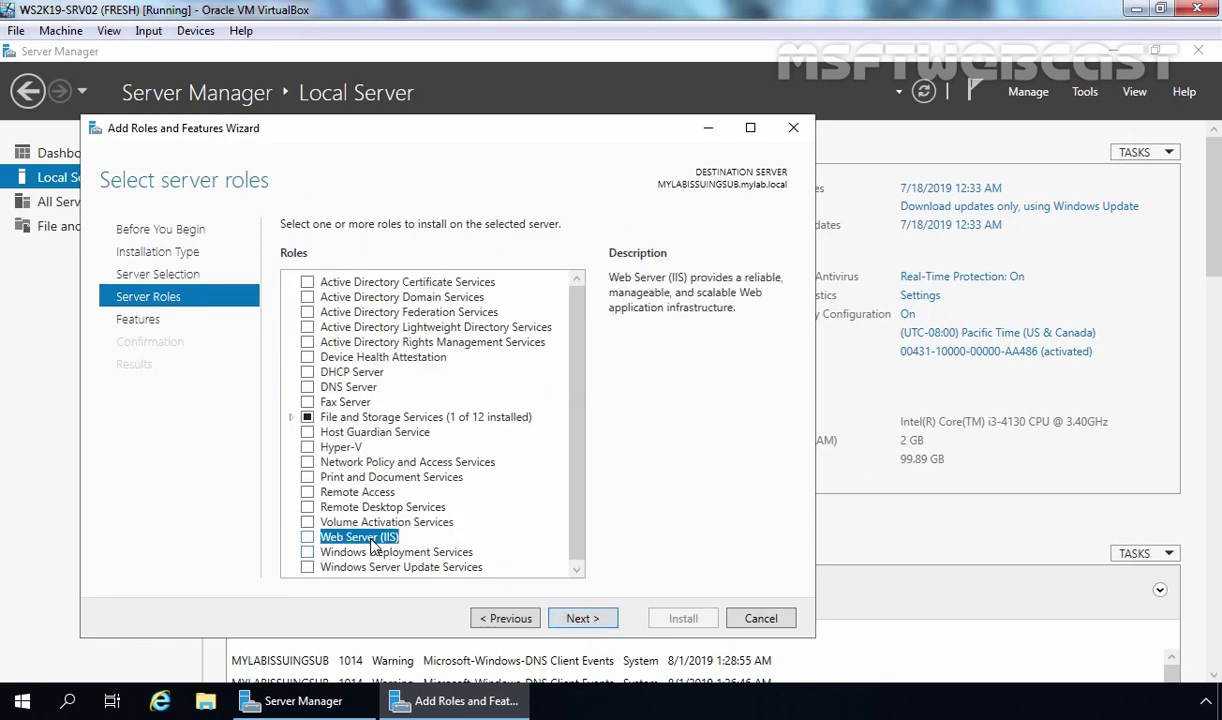
{"action": "left_click", "coordinate": [308, 538]}
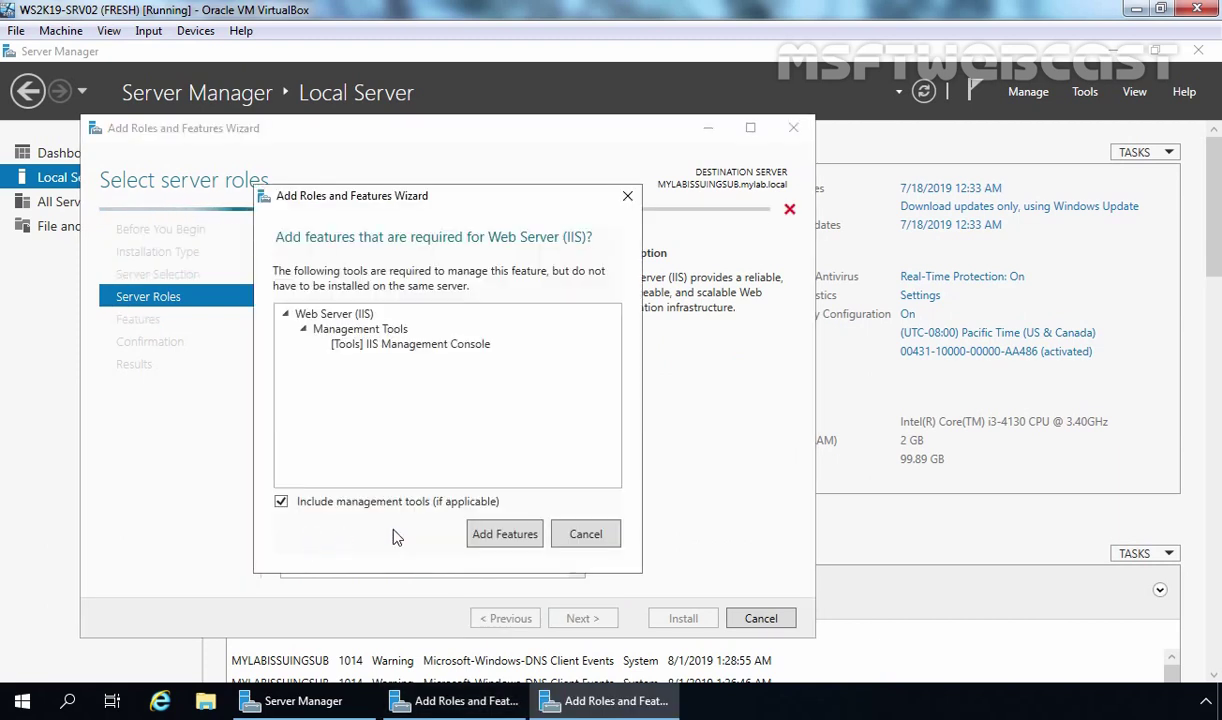
{"action": "left_click", "coordinate": [504, 535]}
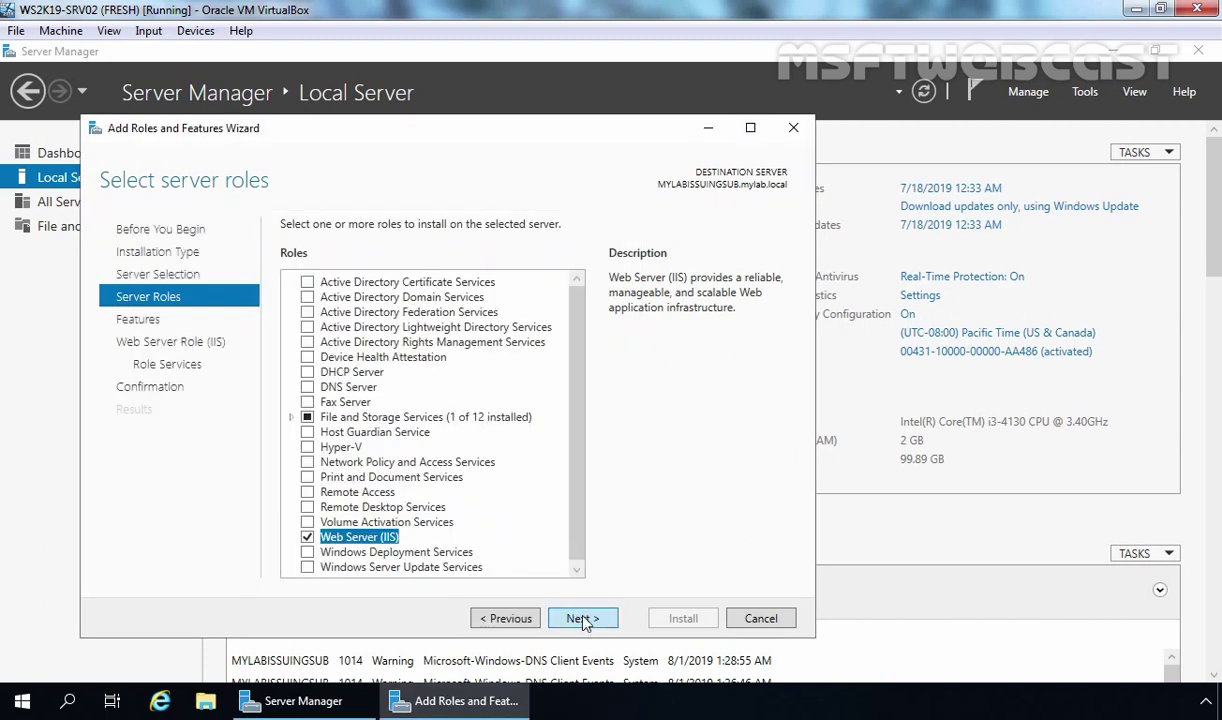
Step: Keep the default features and Web Server role services, and start the installation without automatic restart
{"action": "left_click", "coordinate": [585, 620]}
{"action": "left_click", "coordinate": [585, 620]}
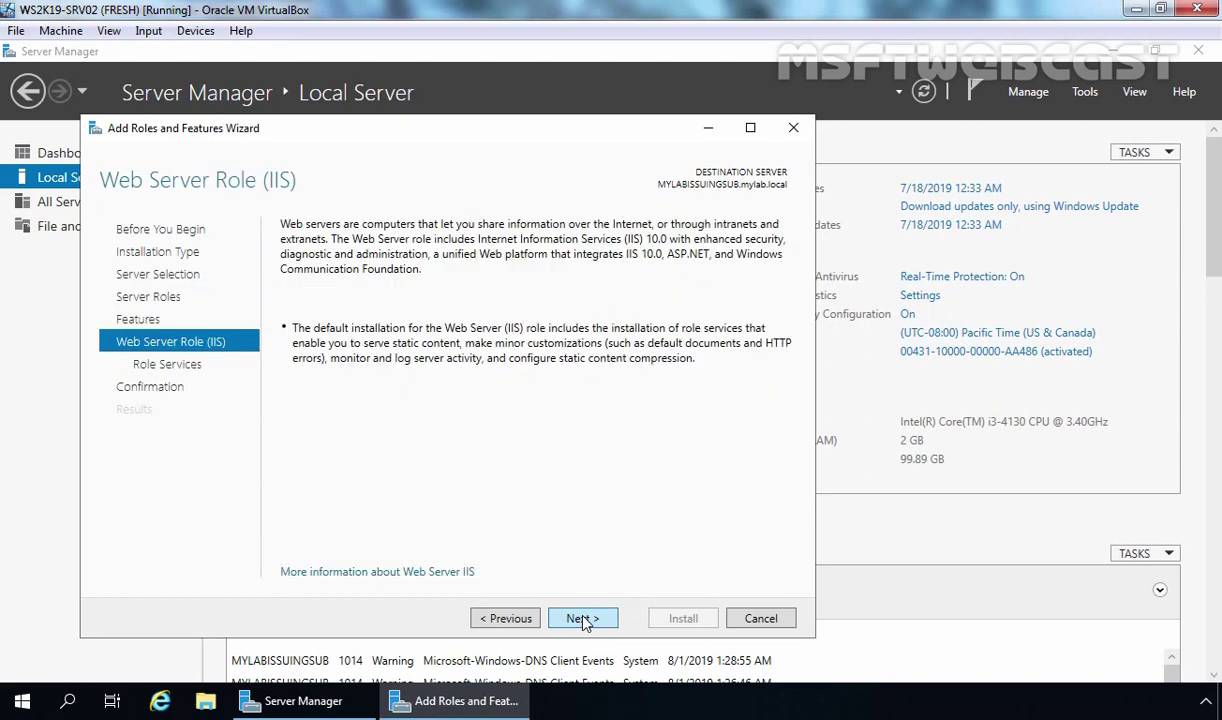
{"action": "left_click", "coordinate": [585, 620]}
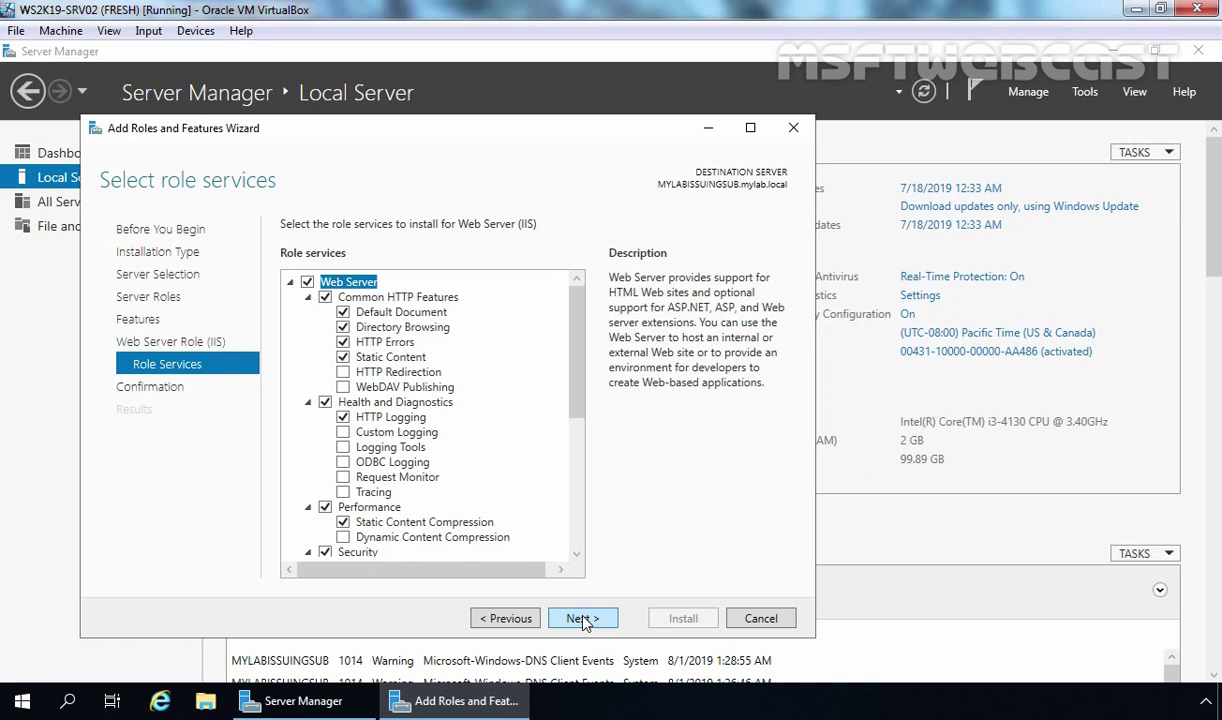
{"action": "left_click", "coordinate": [584, 621]}
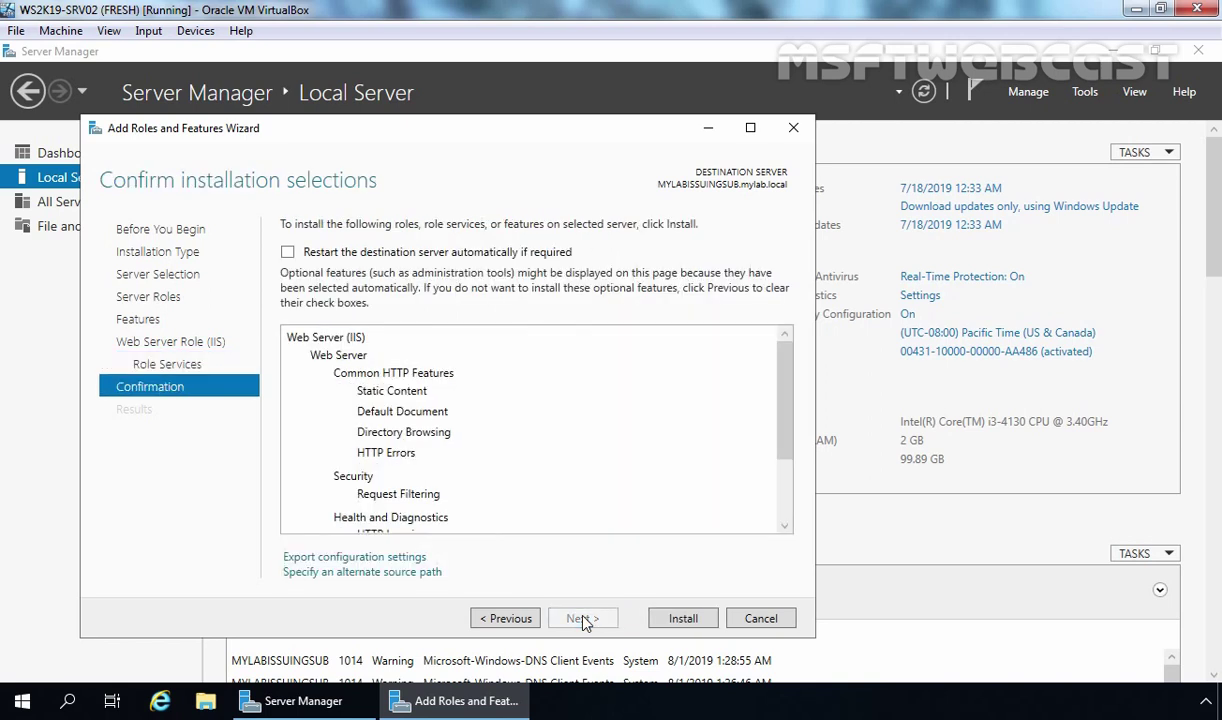
{"action": "left_click", "coordinate": [684, 620]}
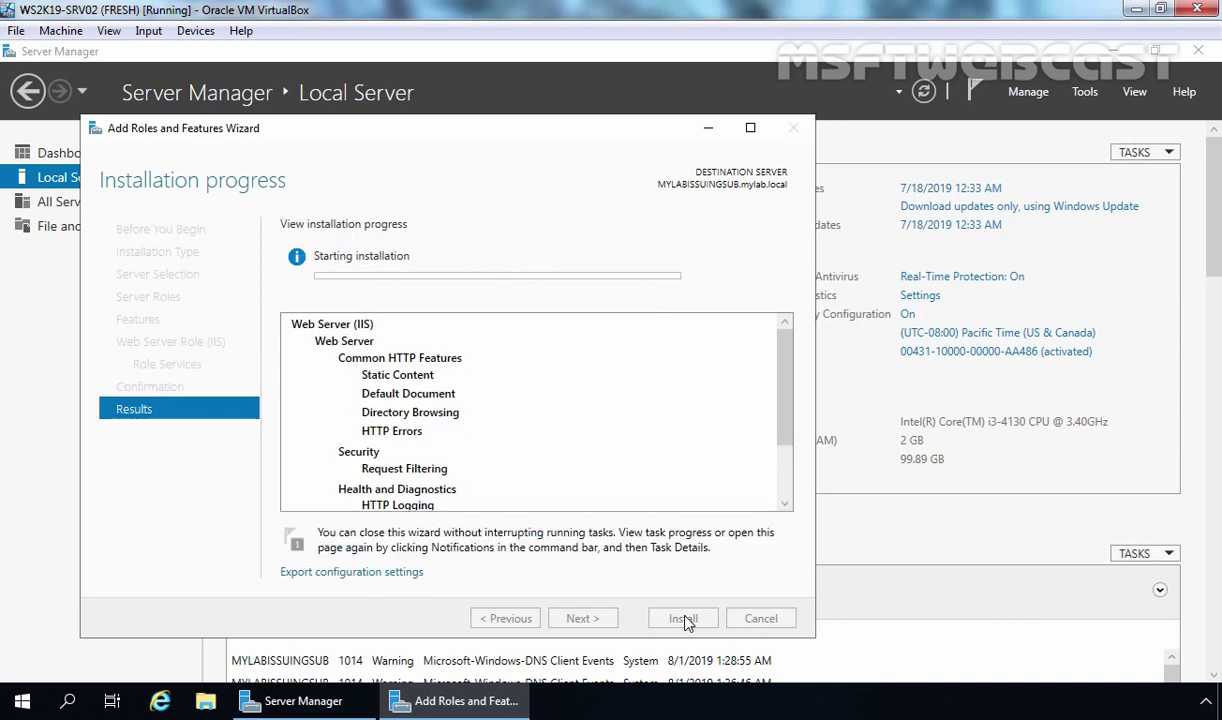
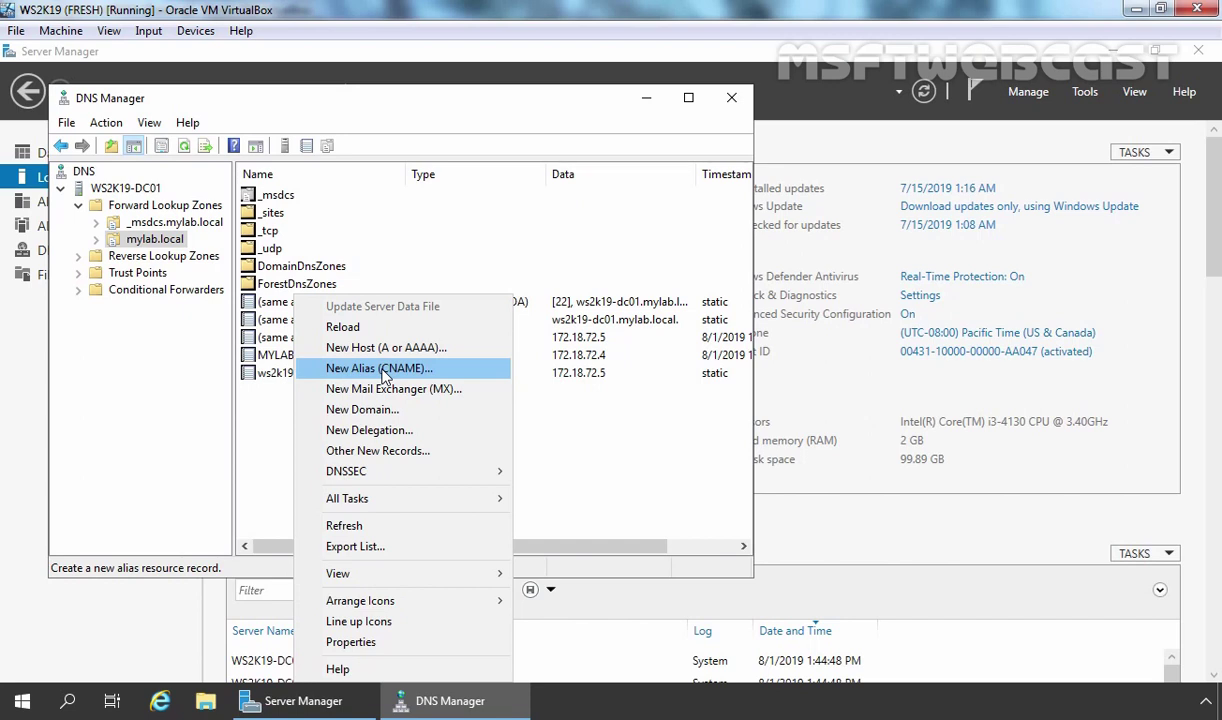
Step: Start a new CNAME alias named www in the mylab.local zone, choosing the MYLABISSUINGSUB host record as its target
{"action": "left_click", "coordinate": [385, 370]}
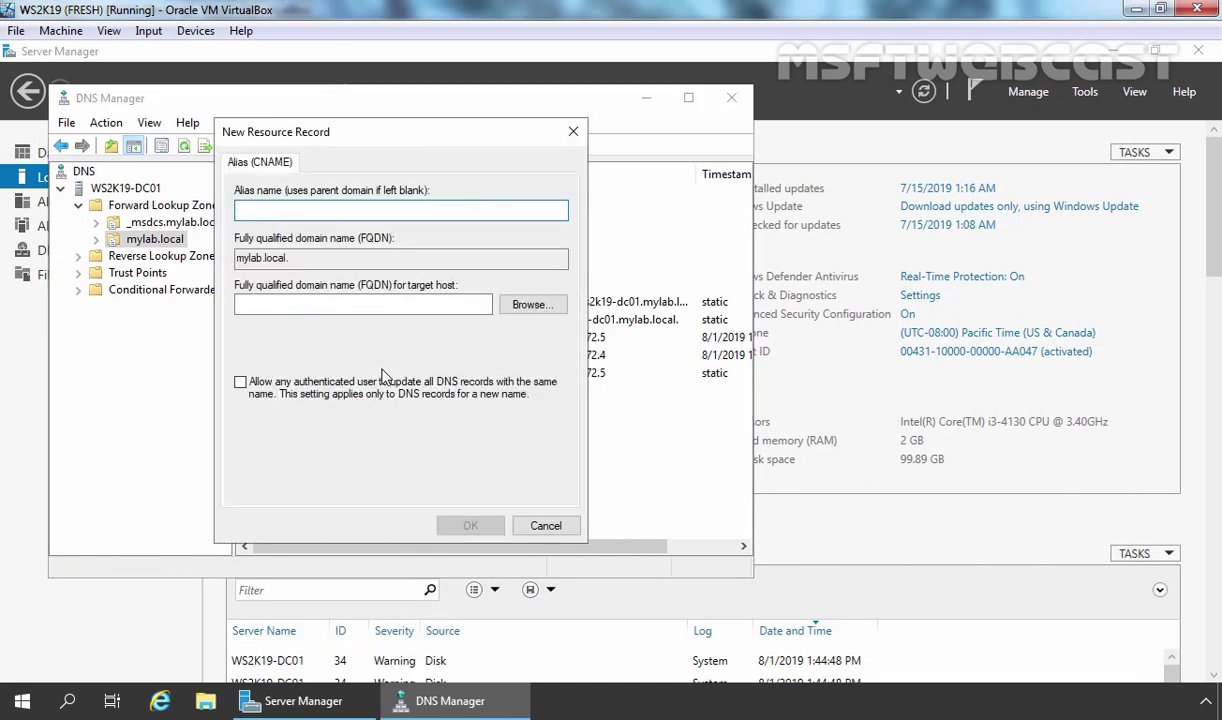
{"action": "type", "text": "www"}
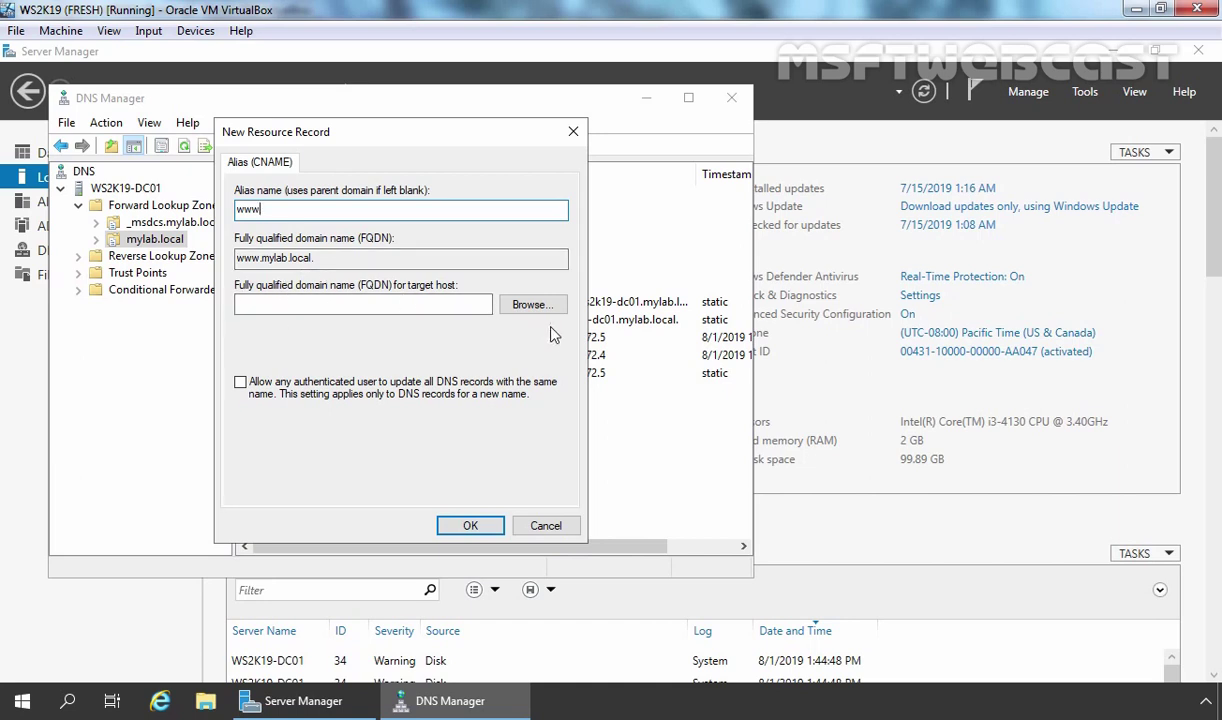
{"action": "left_click", "coordinate": [527, 304]}
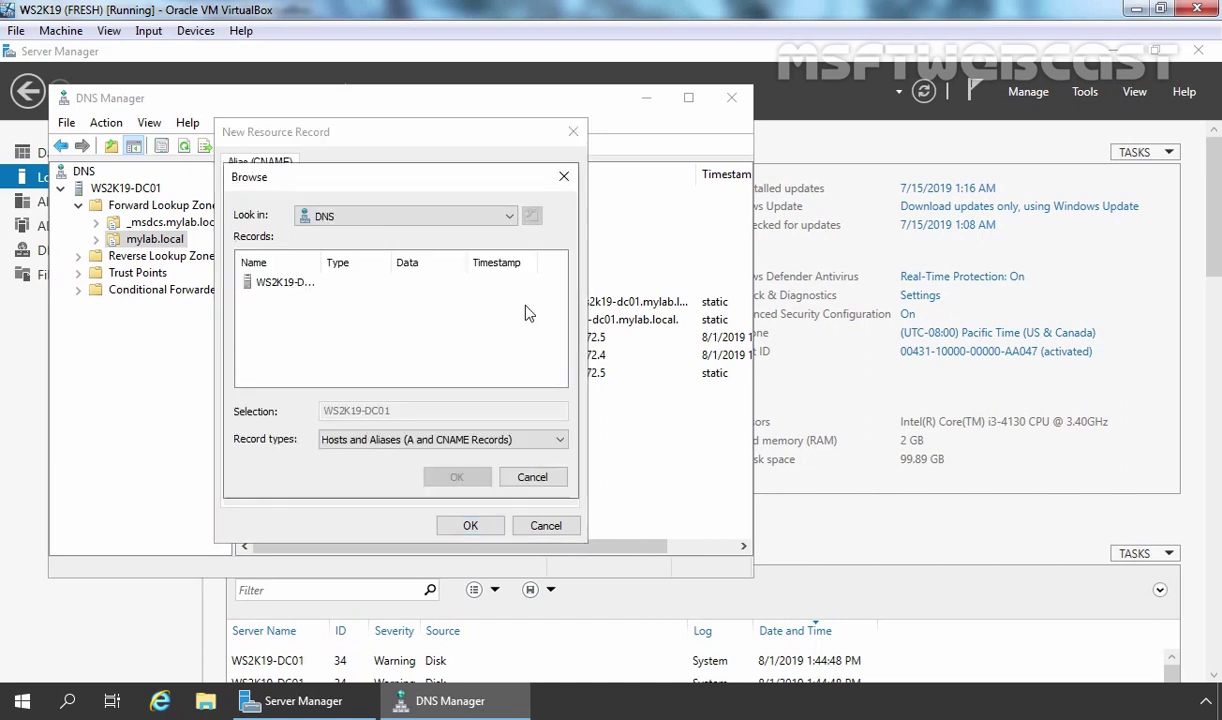
{"action": "double_click", "coordinate": [278, 288]}
{"action": "double_click", "coordinate": [278, 285]}
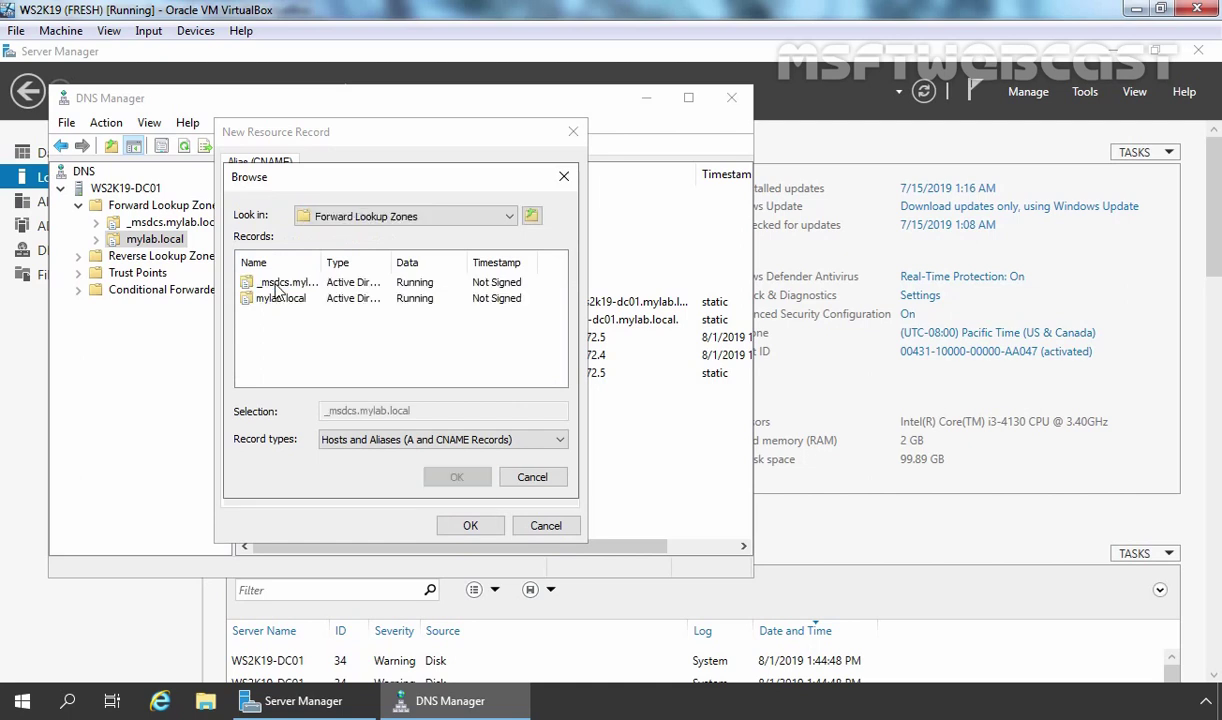
{"action": "double_click", "coordinate": [278, 299]}
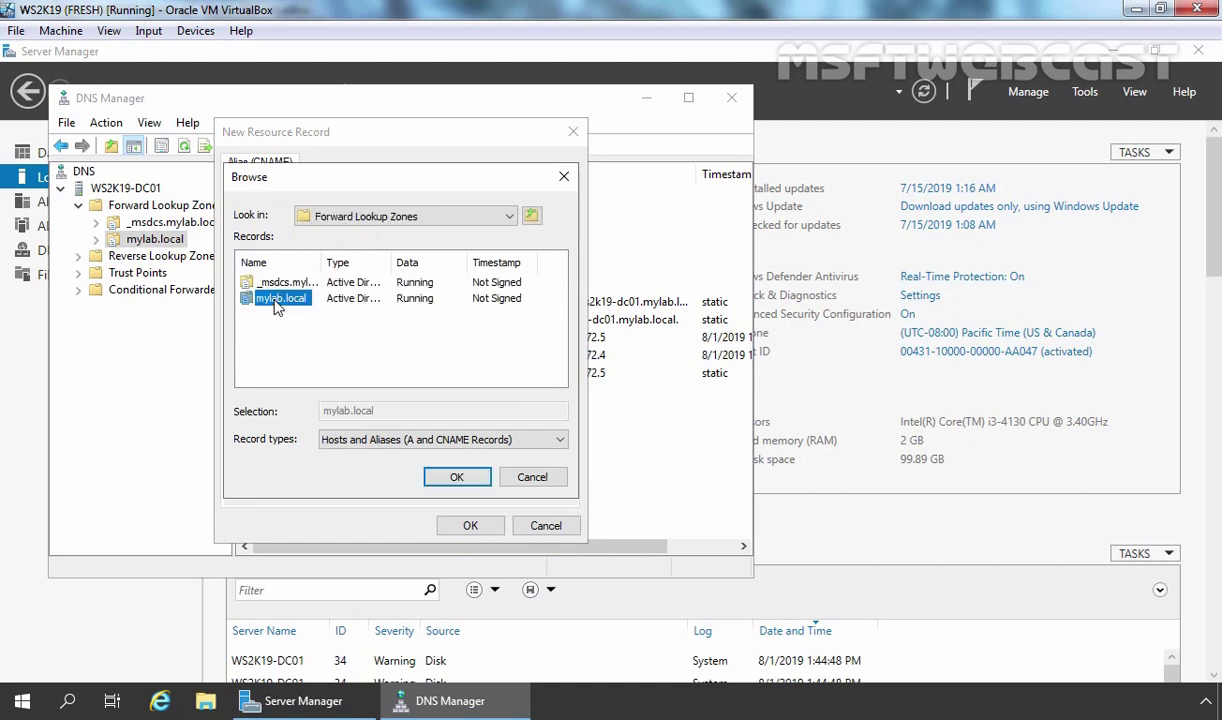
{"action": "scroll", "coordinate": [286, 365], "scroll_direction": "down", "scroll_amount": 1}
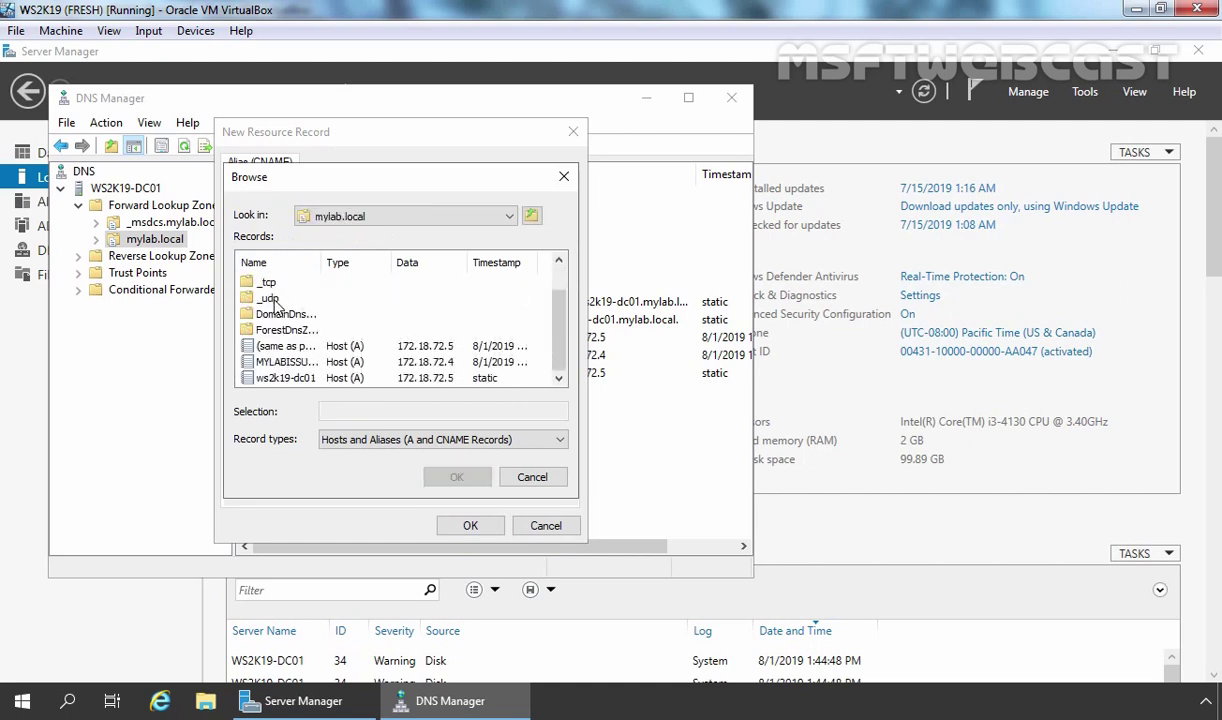
{"action": "left_click", "coordinate": [283, 362]}
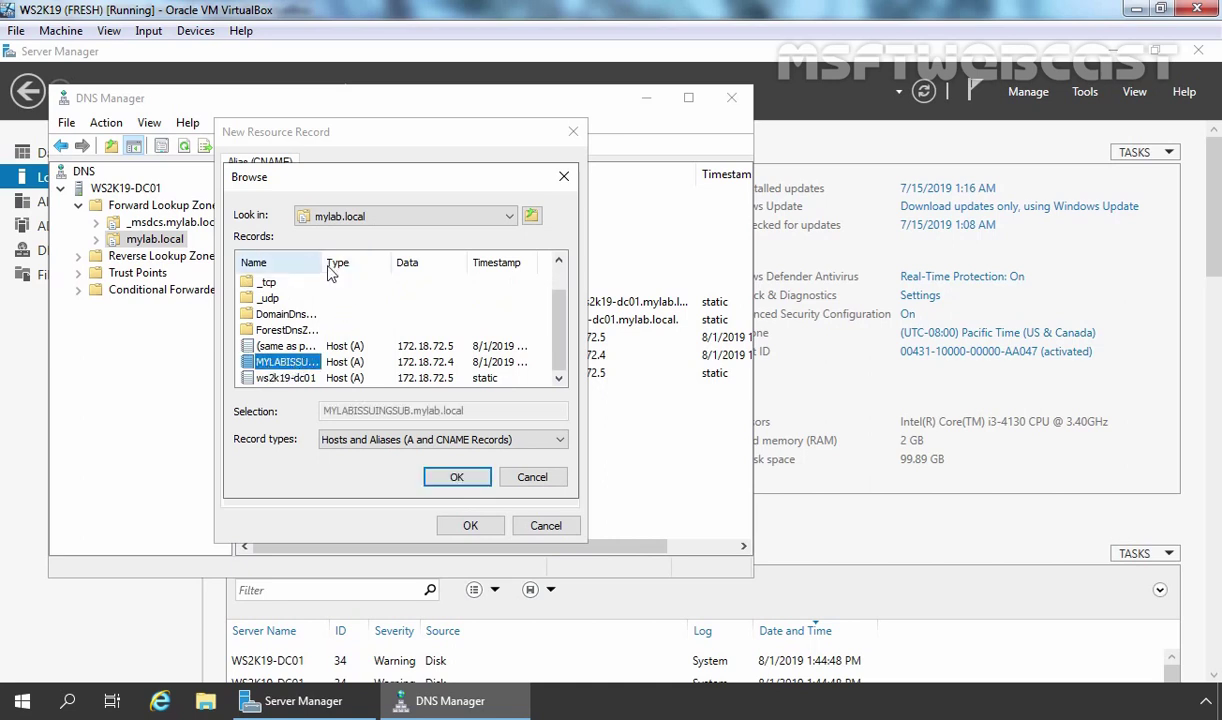
{"action": "left_click_drag", "start_coordinate": [322, 262], "coordinate": [414, 263]}
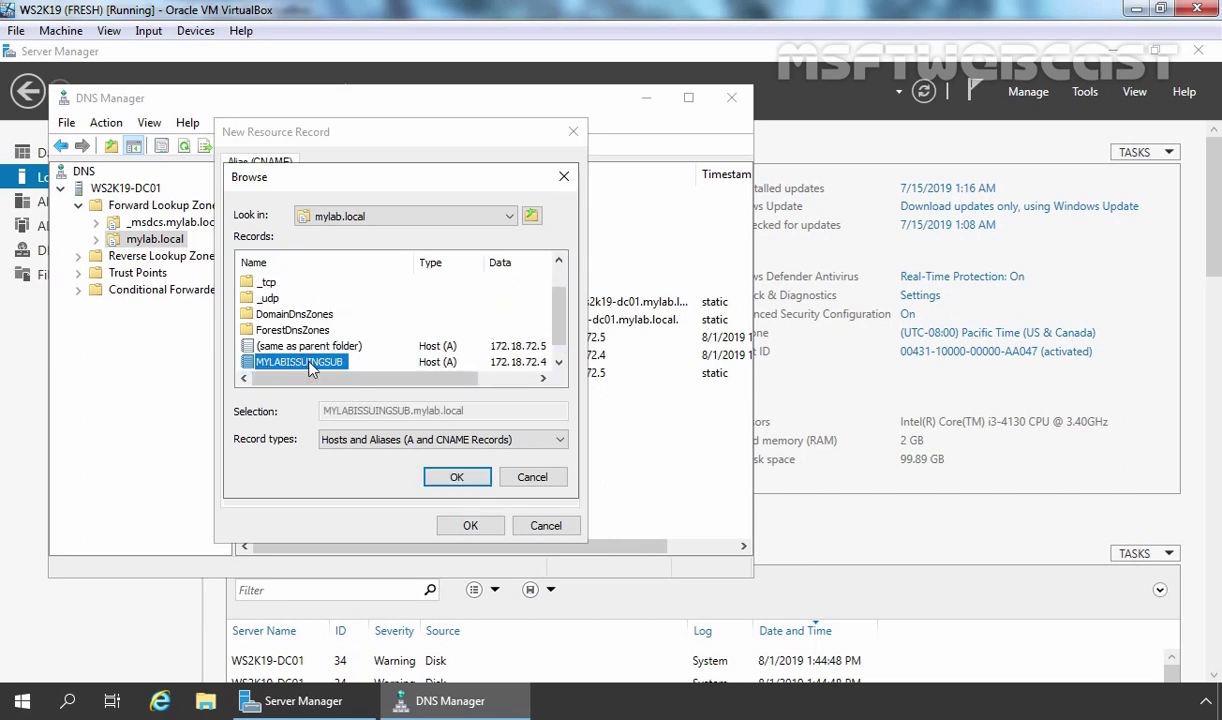
{"action": "double_click", "coordinate": [311, 363]}
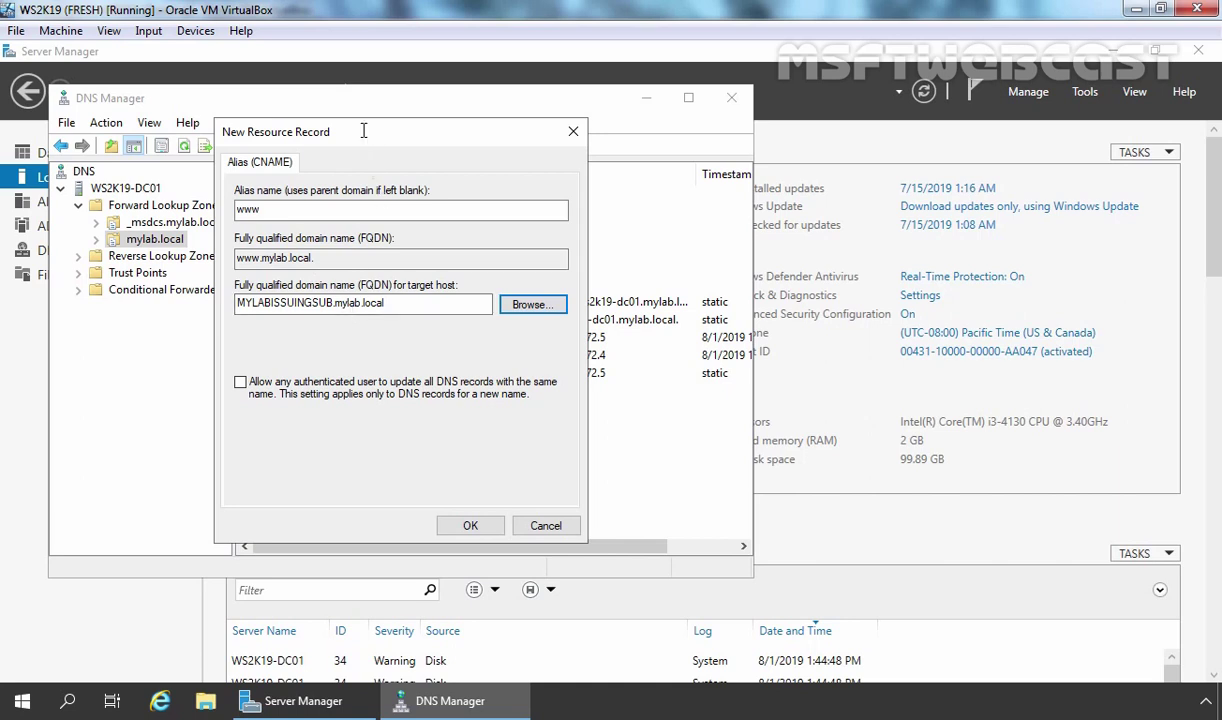
Step: Create the www alias record without allowing authenticated users to update it, and close DNS Manager
{"action": "left_click_drag", "start_coordinate": [379, 131], "coordinate": [934, 151]}
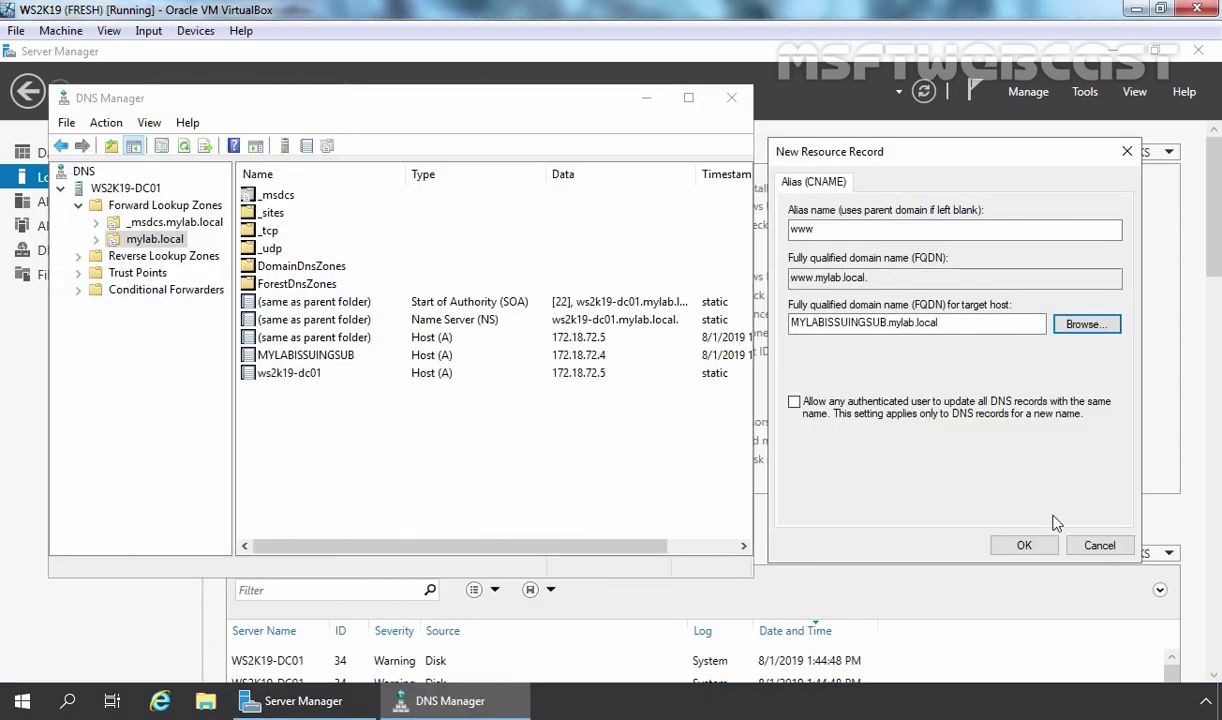
{"action": "left_click", "coordinate": [1024, 545]}
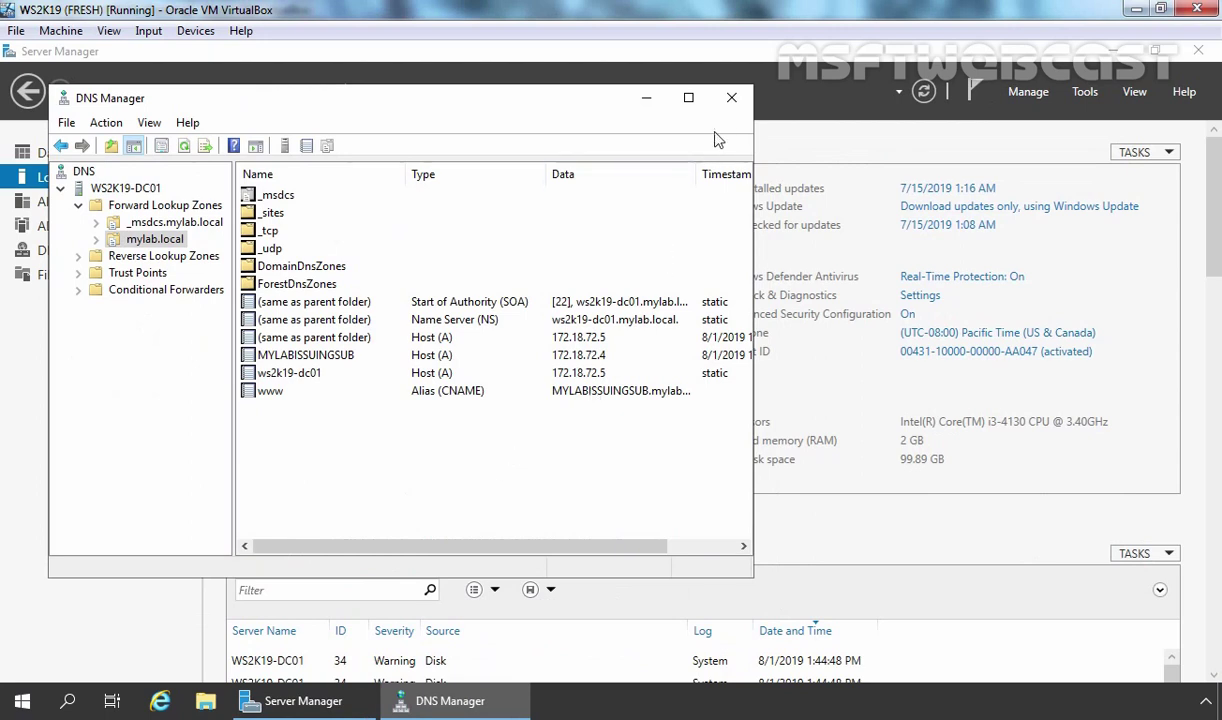
{"action": "left_click", "coordinate": [731, 98]}
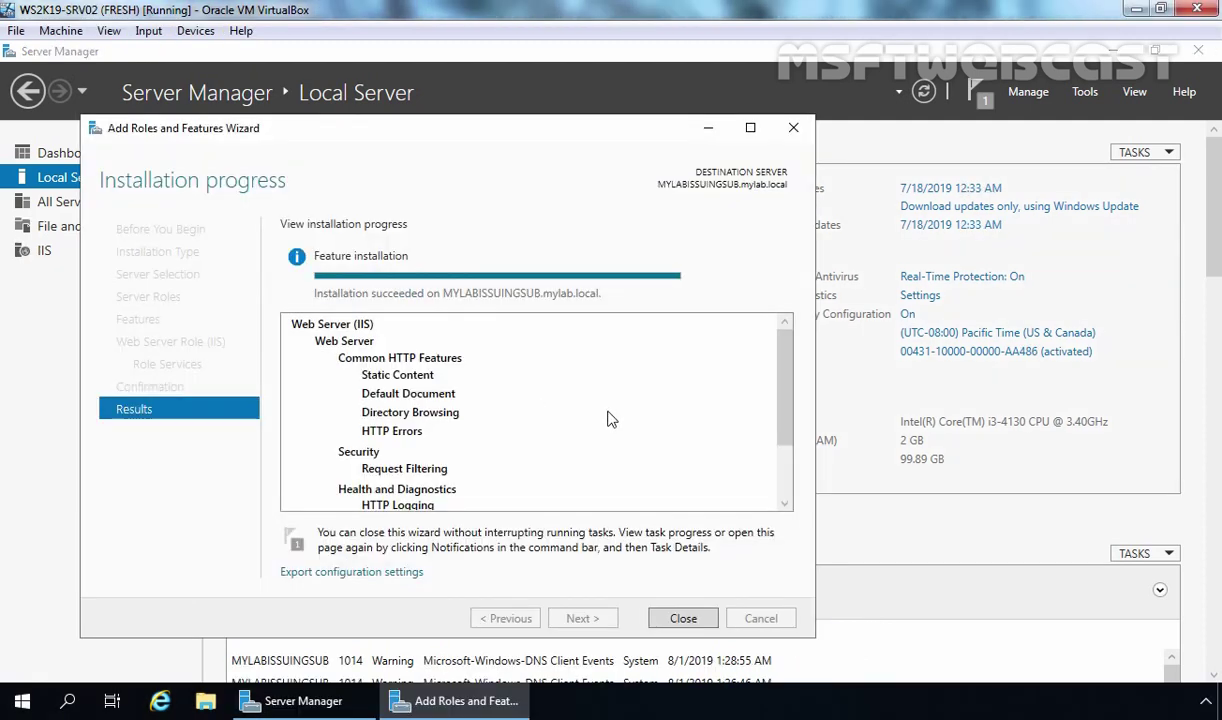
Step: On MYLABISSUINGSUB, close the finished role installation wizard and turn off IE Enhanced Security Configuration for Administrators
{"action": "left_click", "coordinate": [658, 614]}
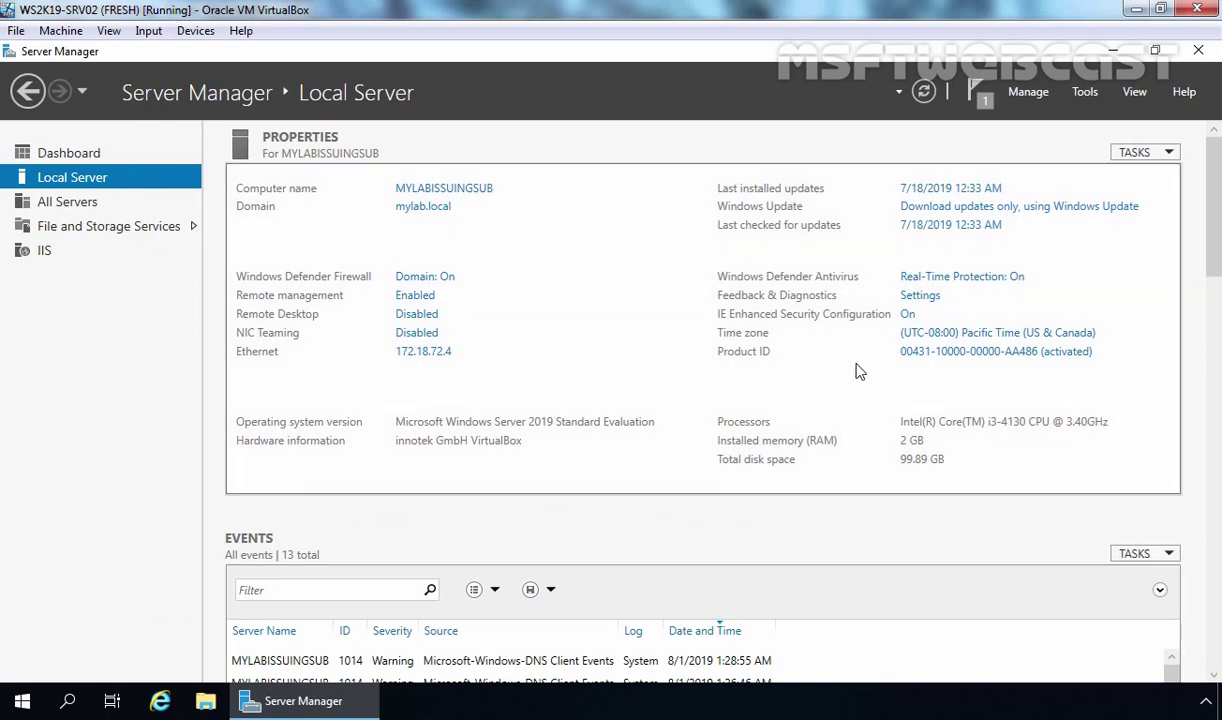
{"action": "left_click", "coordinate": [908, 318]}
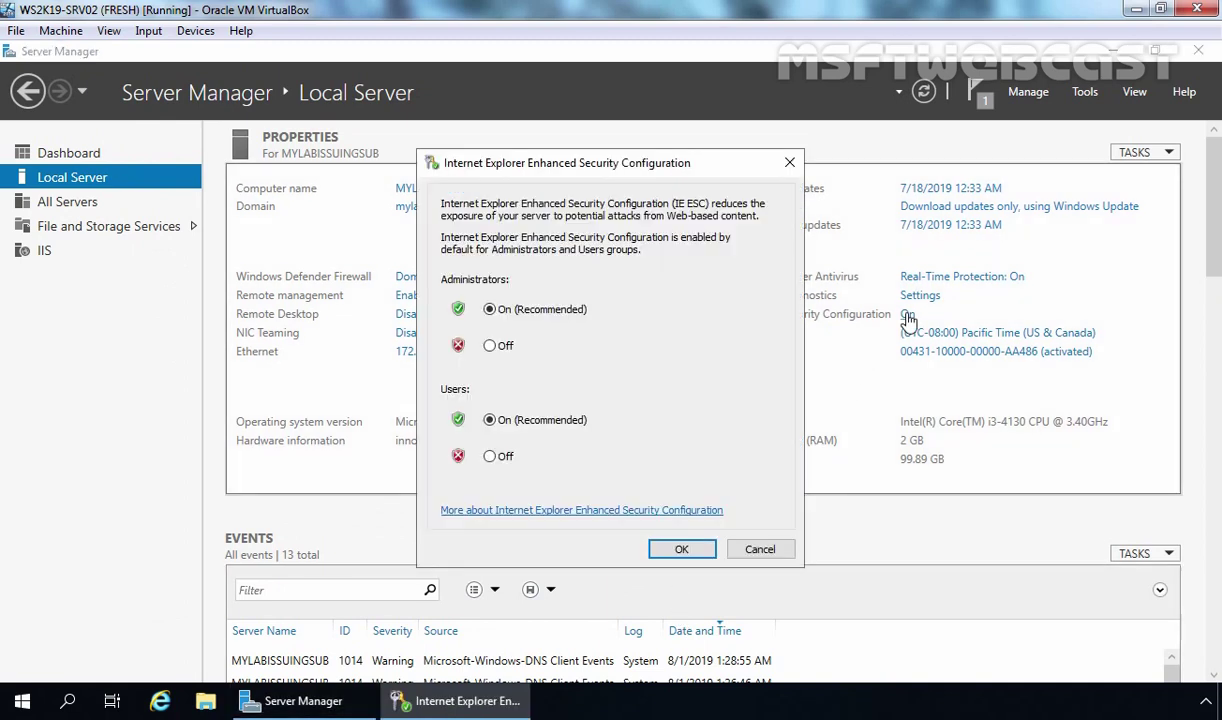
{"action": "left_click", "coordinate": [491, 347]}
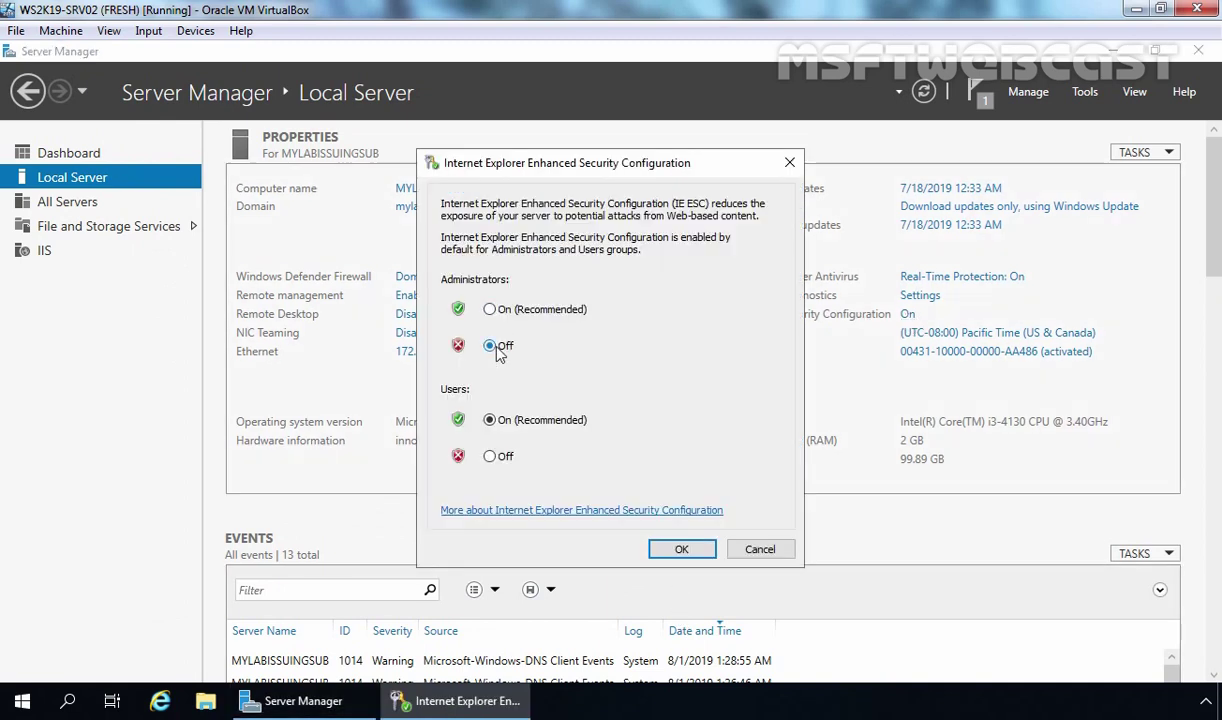
{"action": "left_click", "coordinate": [679, 550]}
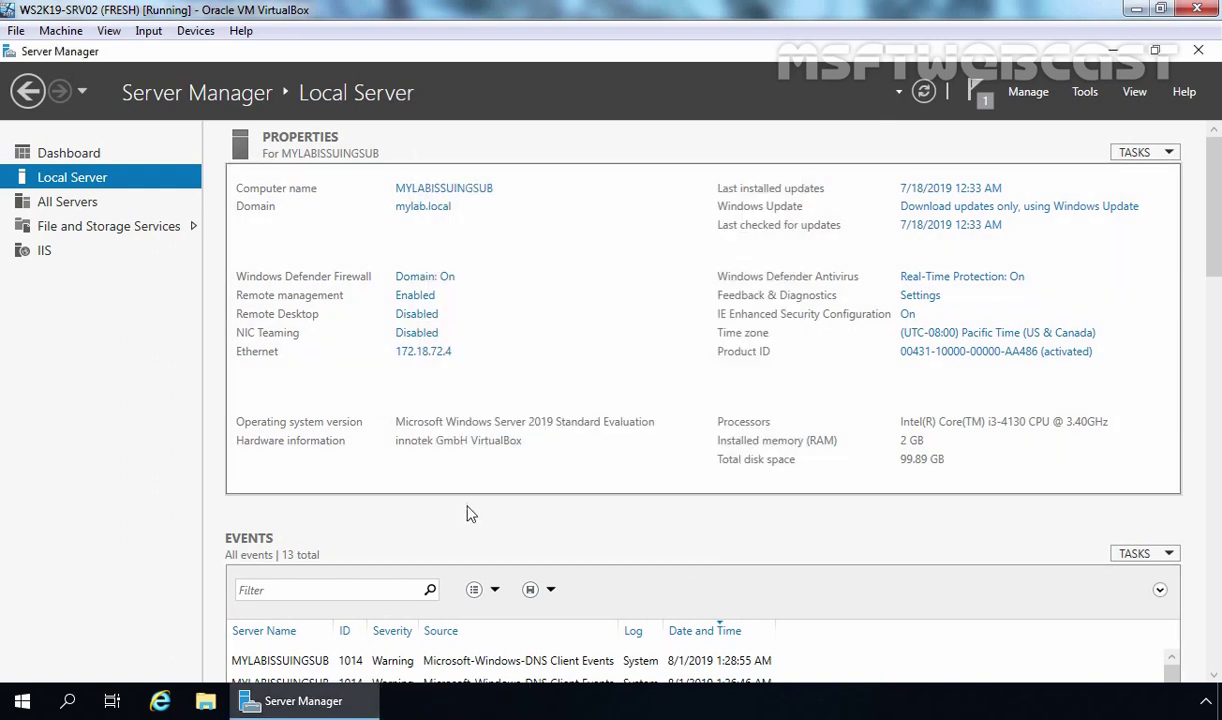
Step: Open Internet Explorer, accept its recommended security, privacy and compatibility settings, and maximize the window
{"action": "left_click", "coordinate": [161, 703]}
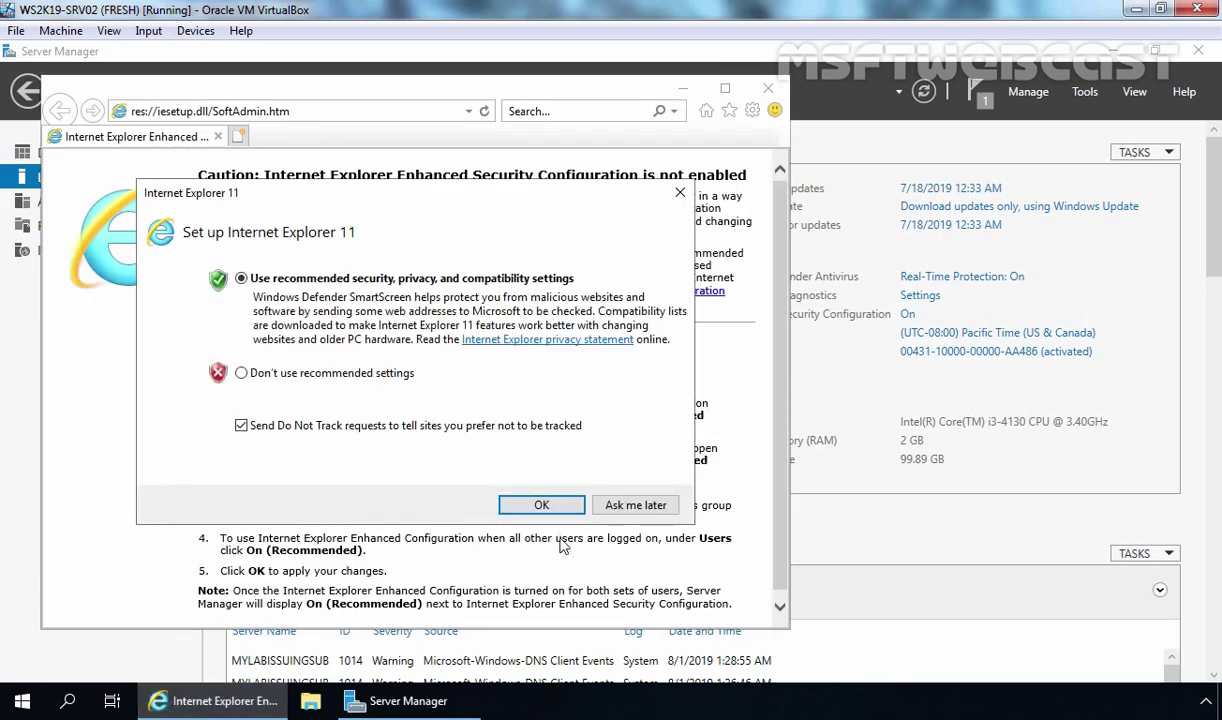
{"action": "left_click", "coordinate": [541, 505]}
{"action": "left_click", "coordinate": [724, 88]}
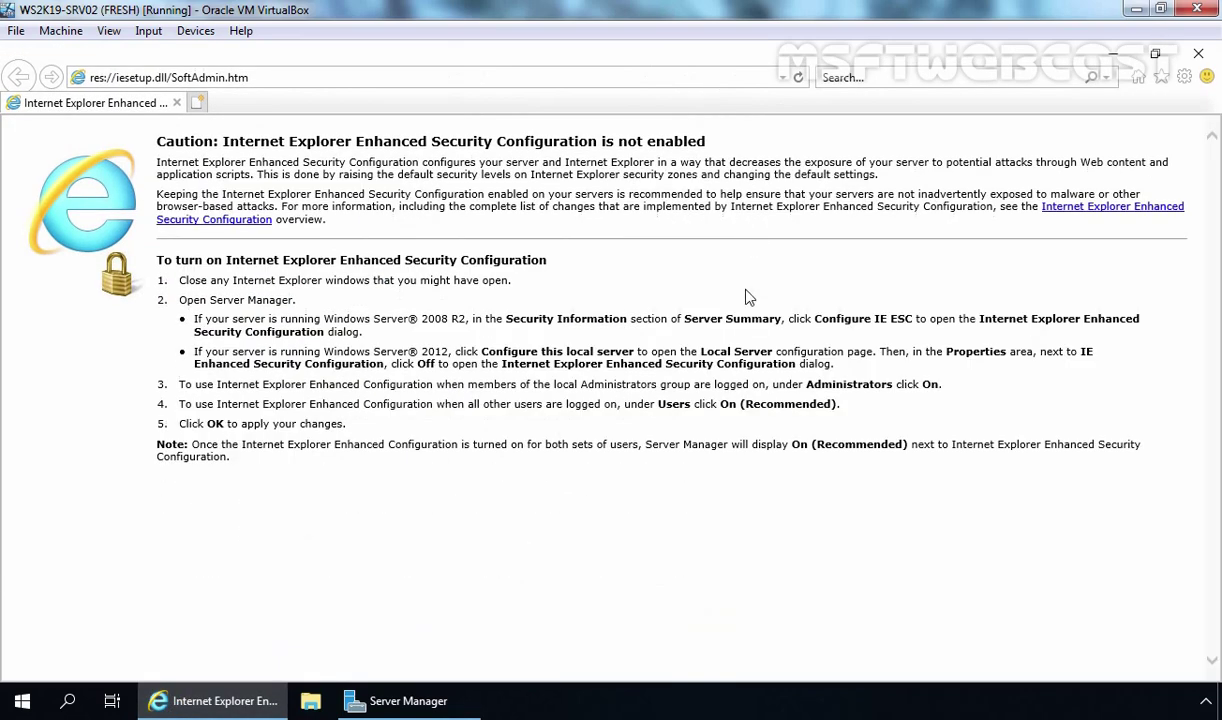
{"action": "left_click", "coordinate": [351, 77]}
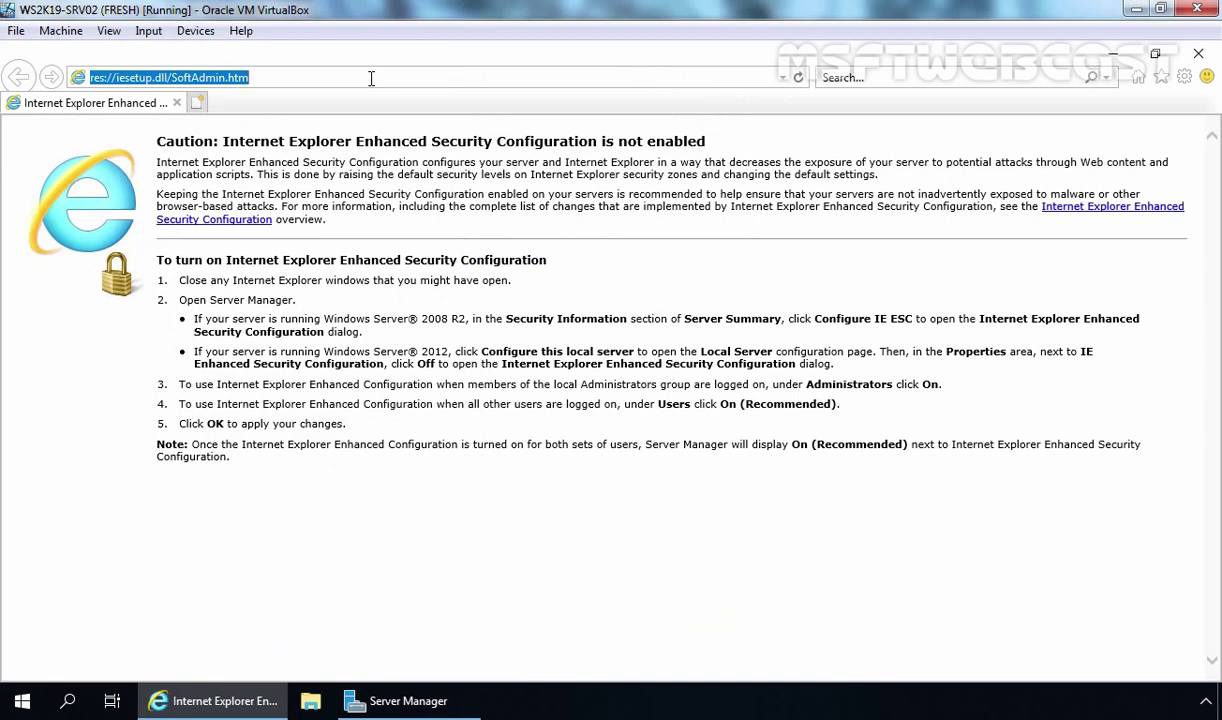
{"action": "type", "text": "http://www.mylab.local"}
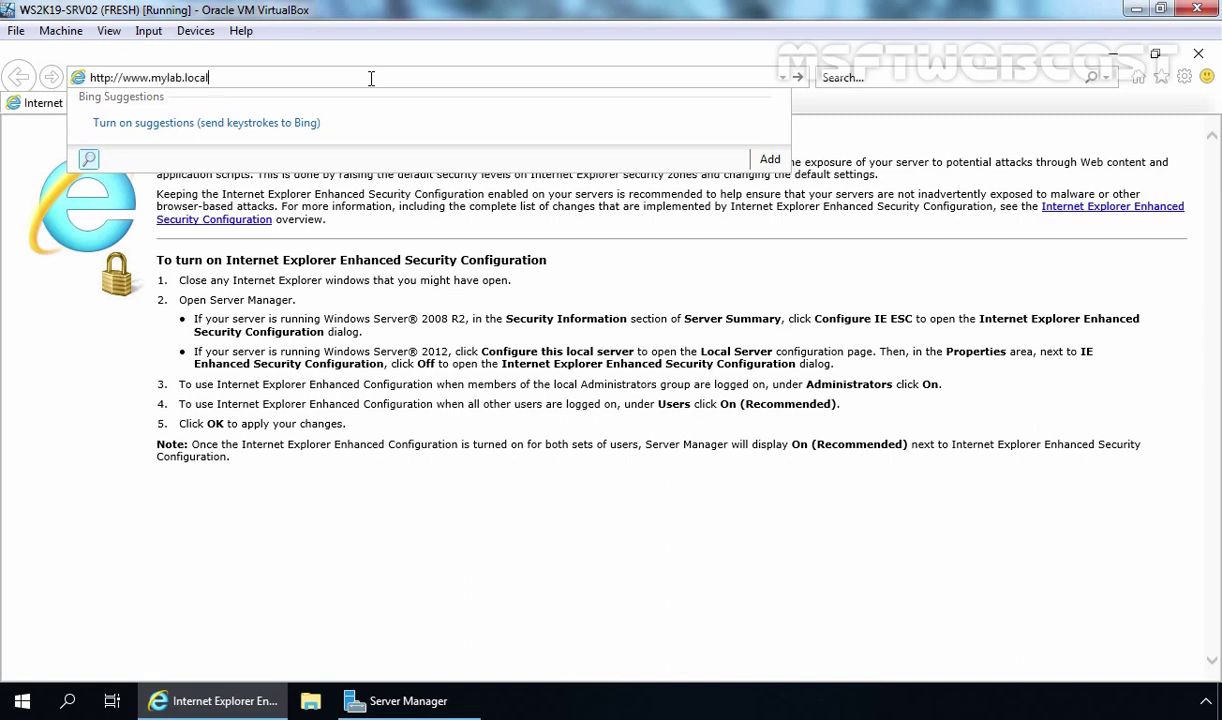
{"action": "key", "text": "Return"}
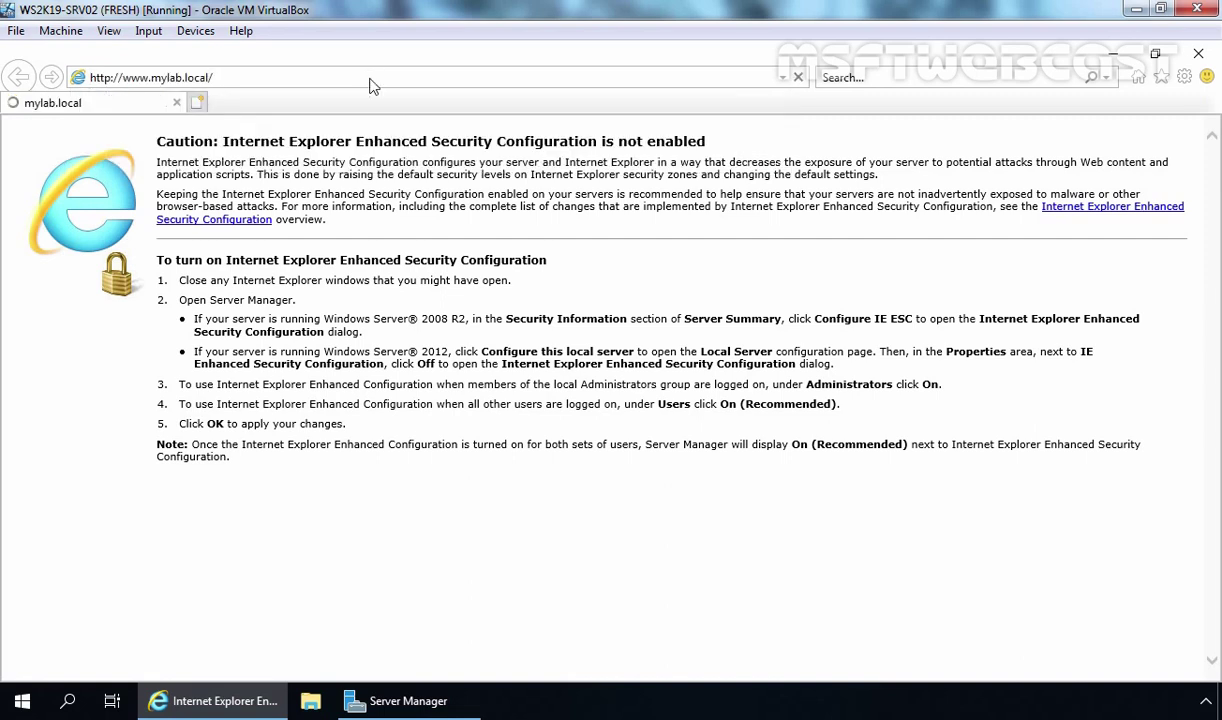